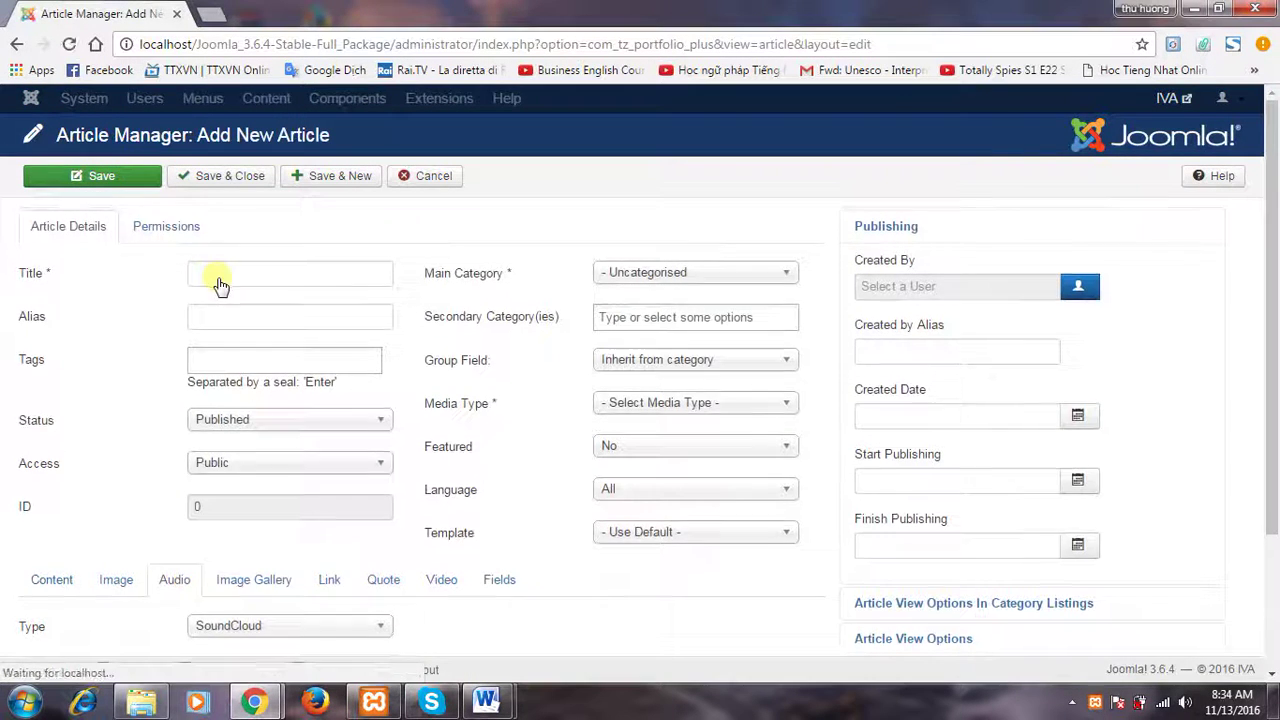
# - Enter Audio as the new article's title
pyautogui.click(210, 455)
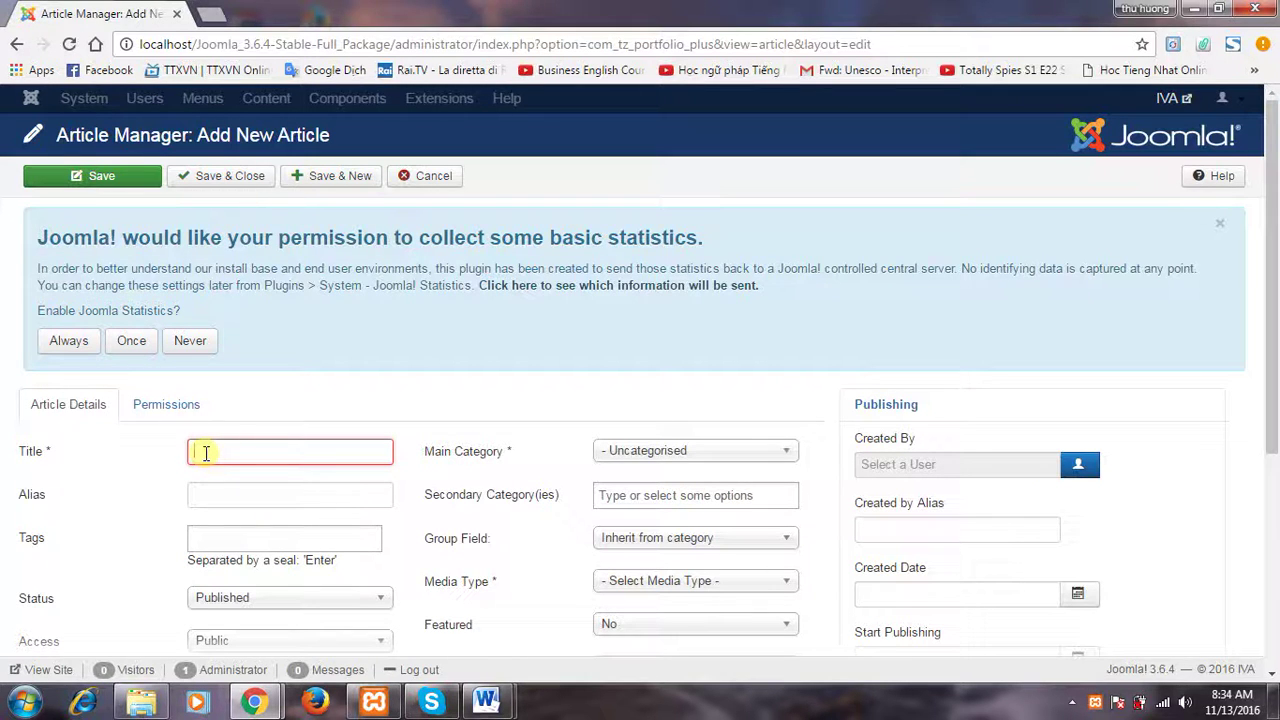
pyautogui.write('A')
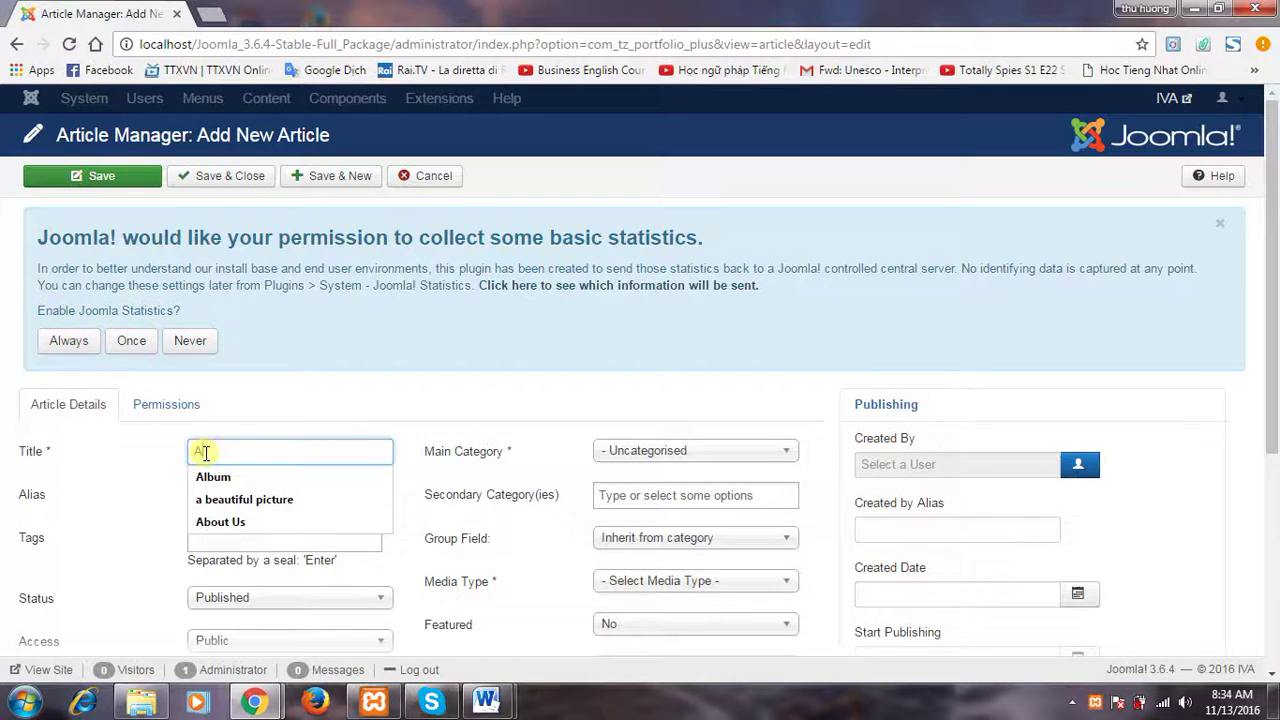
pyautogui.press('Escape')
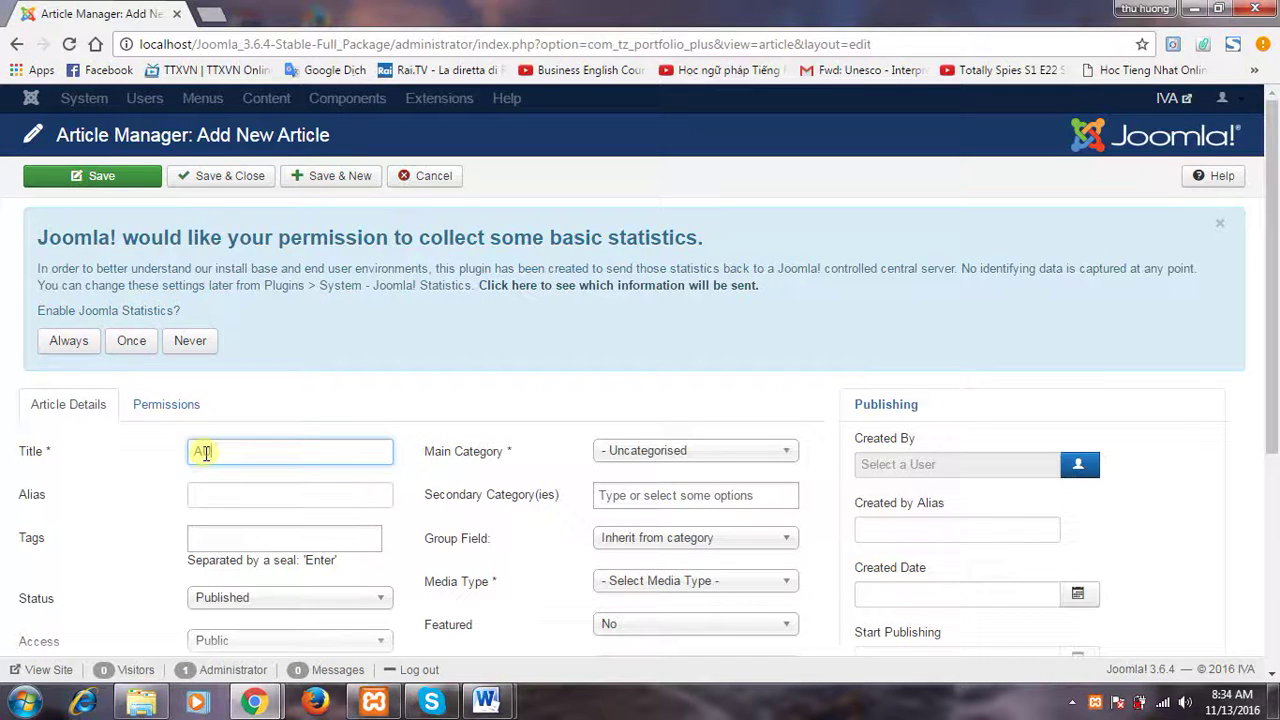
pyautogui.click(204, 452)
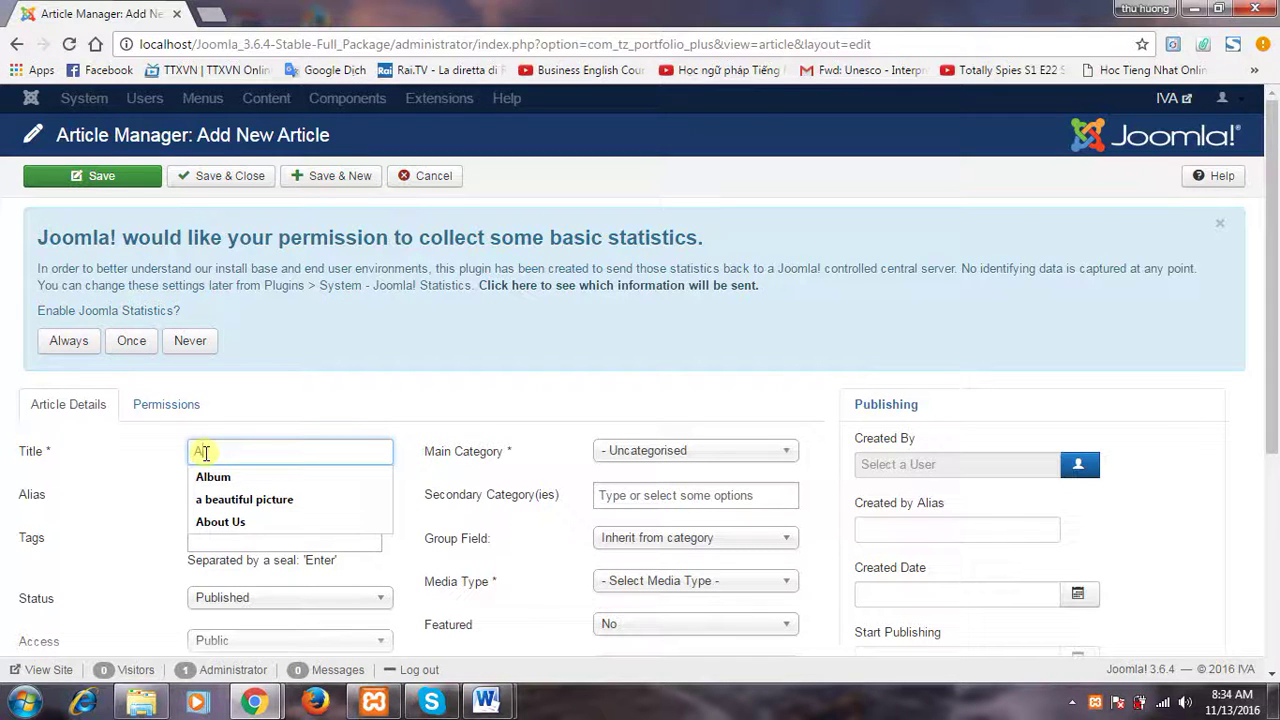
pyautogui.write('ll')
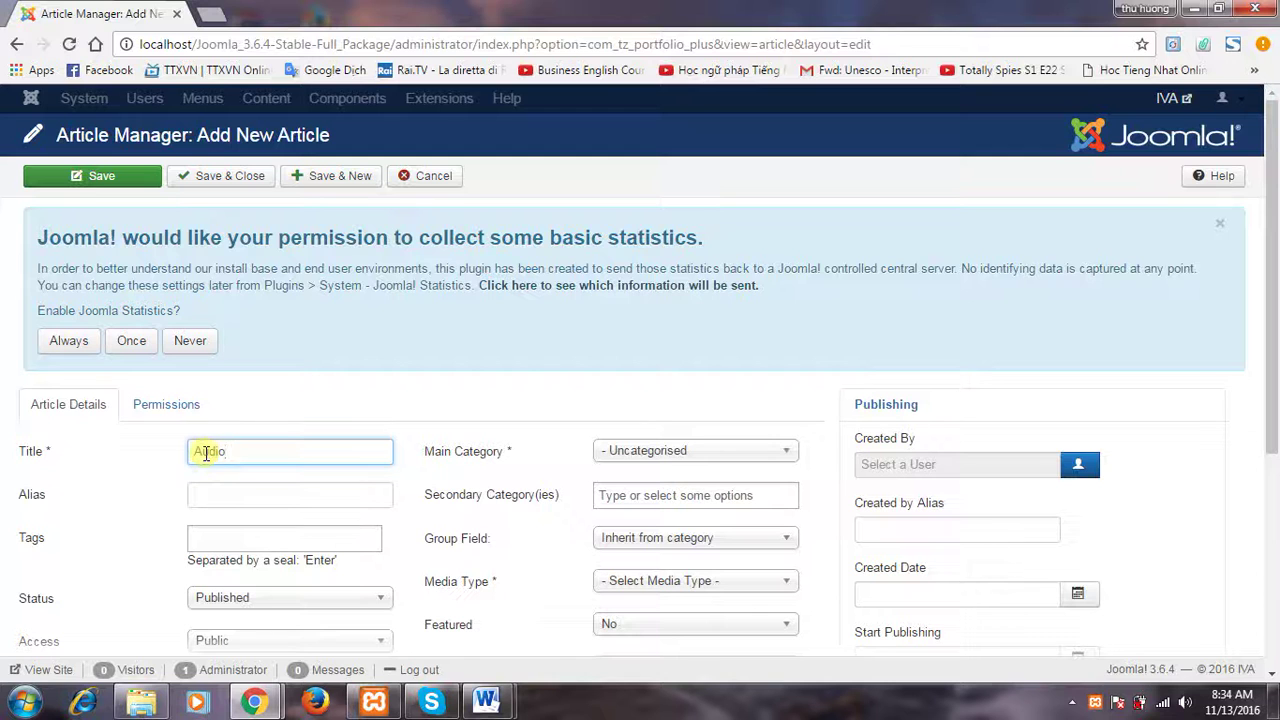
# - Set the article's media type to Audio
pyautogui.scroll(-2, 748, 491)
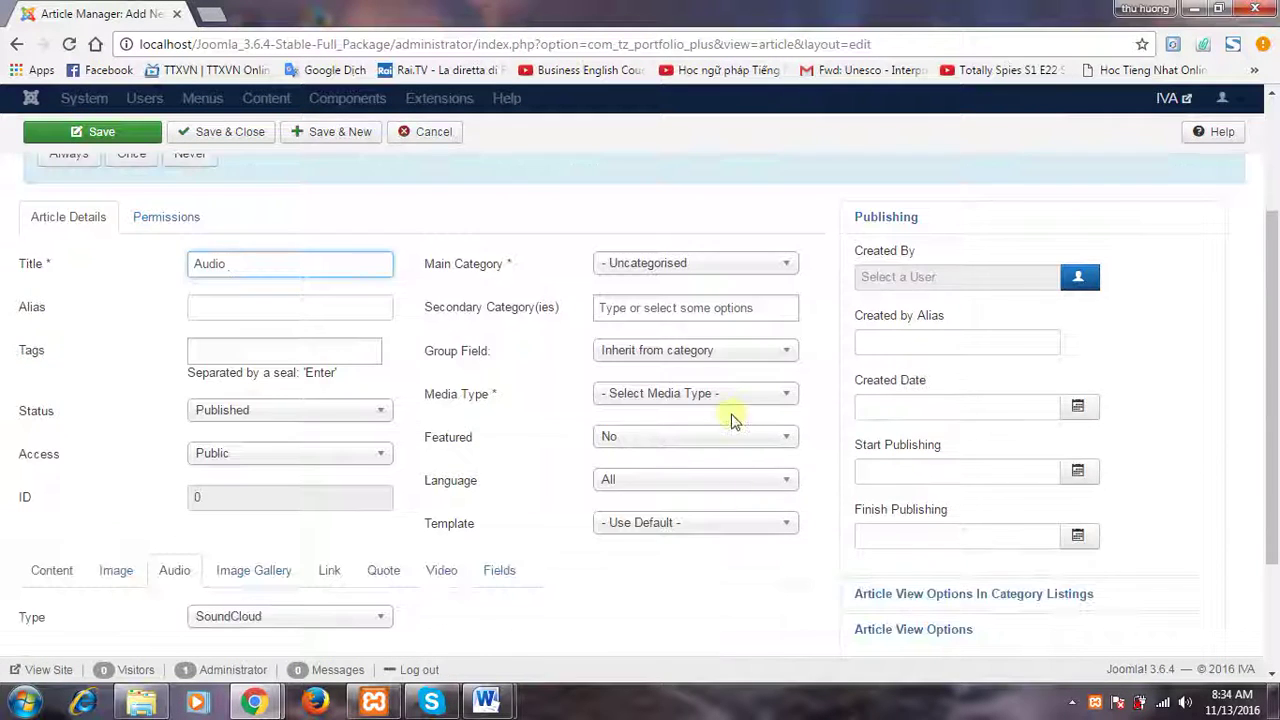
pyautogui.click(728, 400)
pyautogui.click(714, 486)
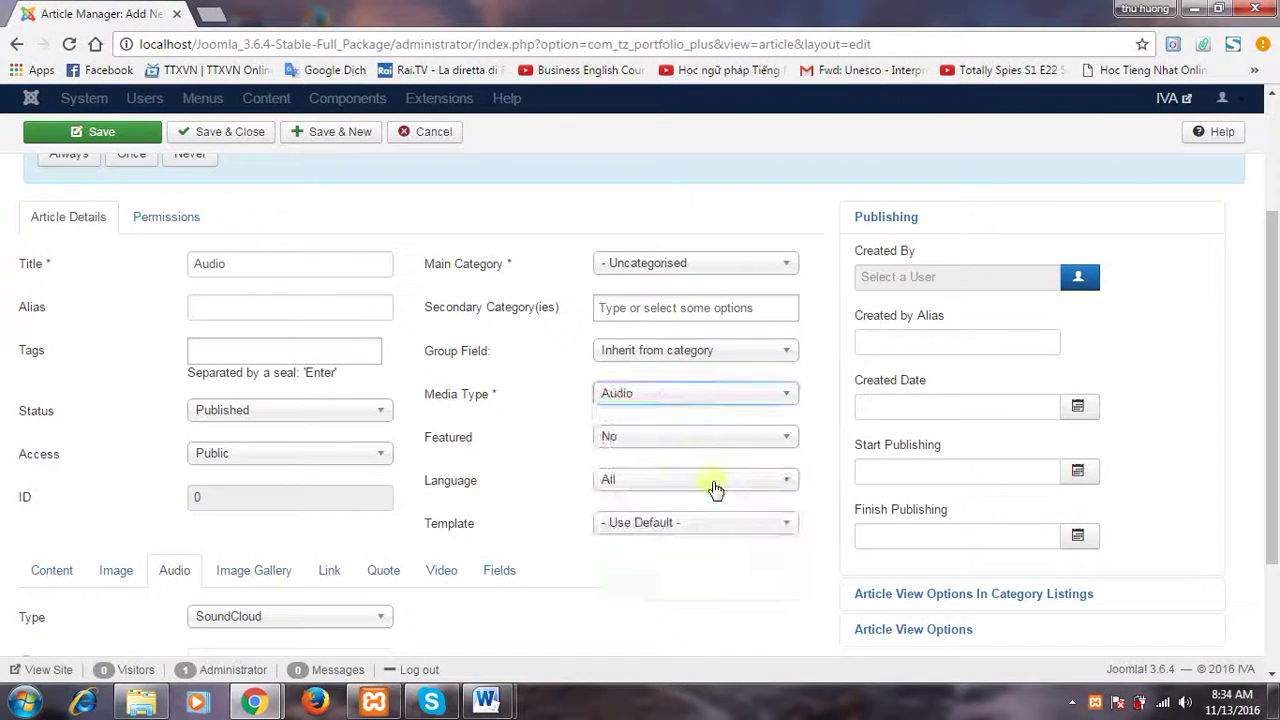
# - Keep SoundCloud as the audio type and enter 1 as the audio ID
pyautogui.scroll(-2, 340, 558)
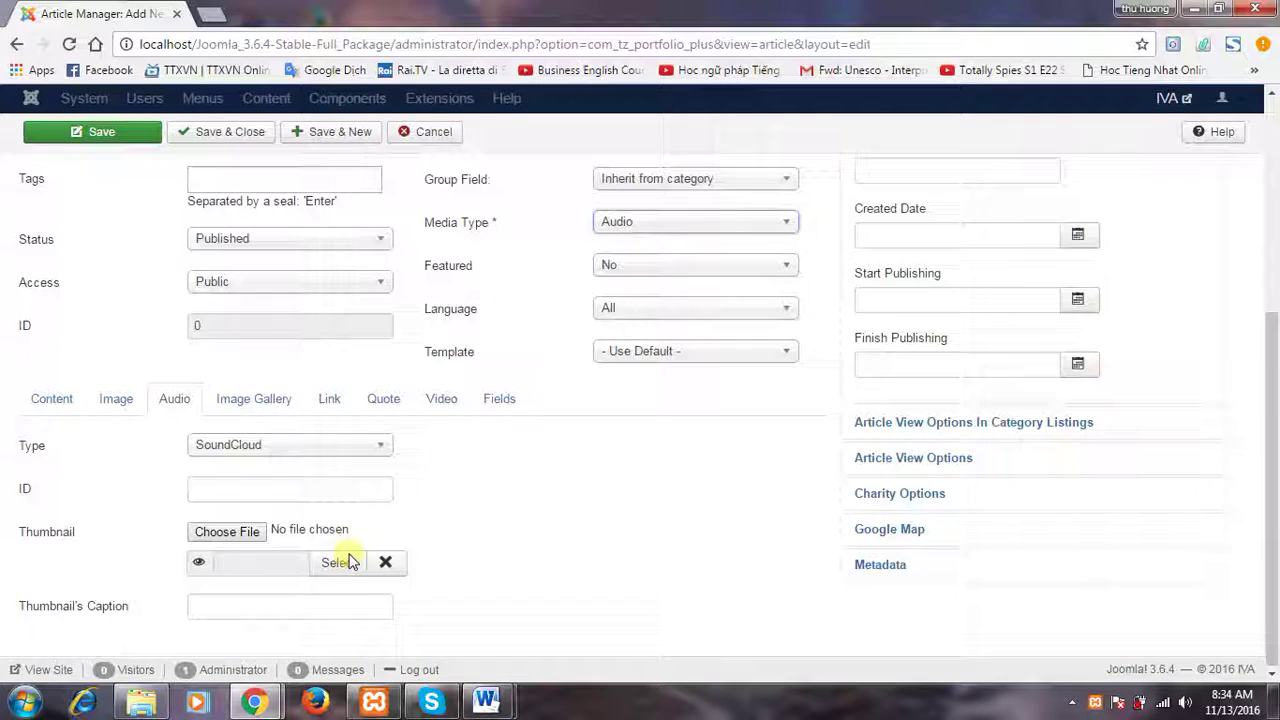
pyautogui.click(360, 447)
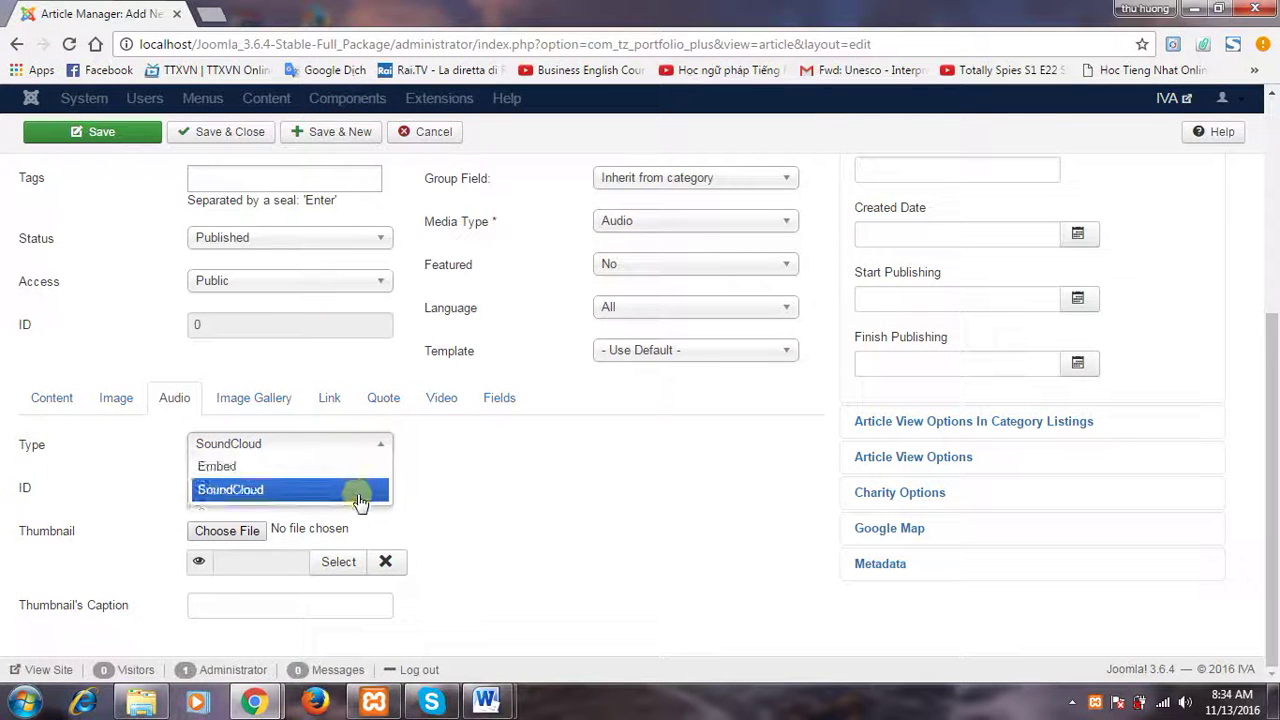
pyautogui.click(360, 493)
pyautogui.click(358, 493)
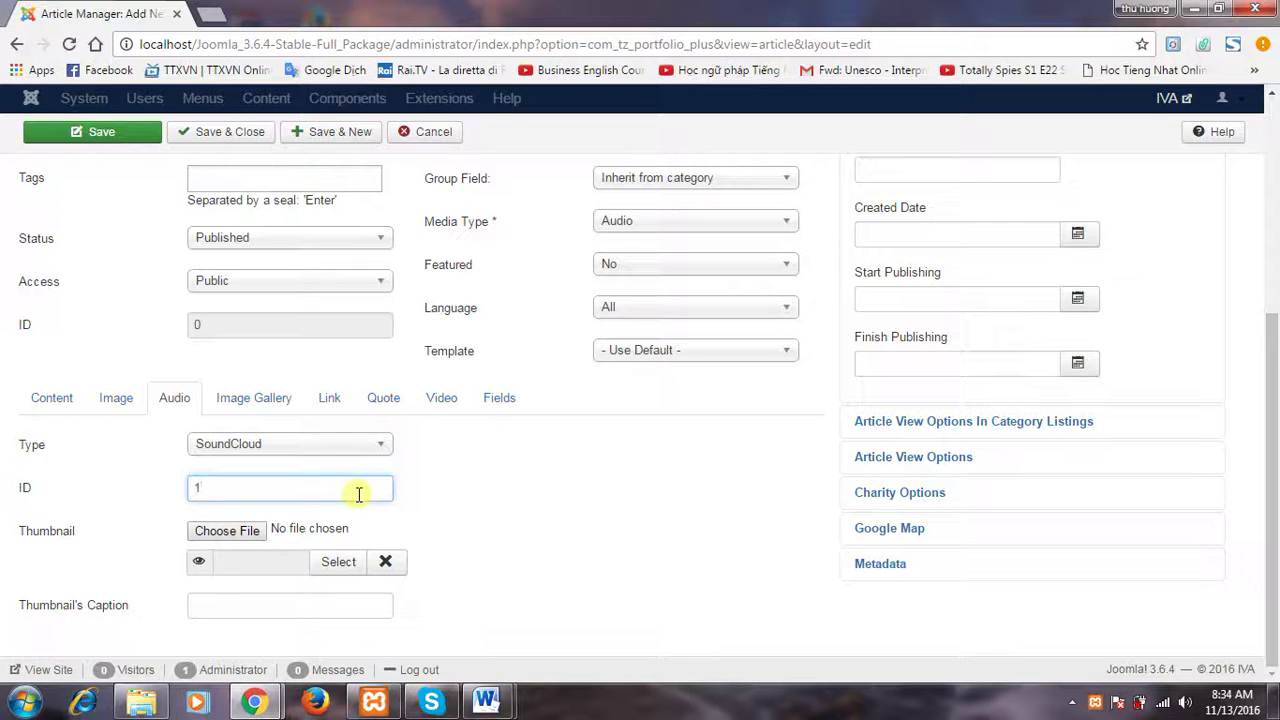
# - Choose the first Set Beat - X4 band MP3 in the Music folder as the audio thumbnail file
pyautogui.click(252, 531)
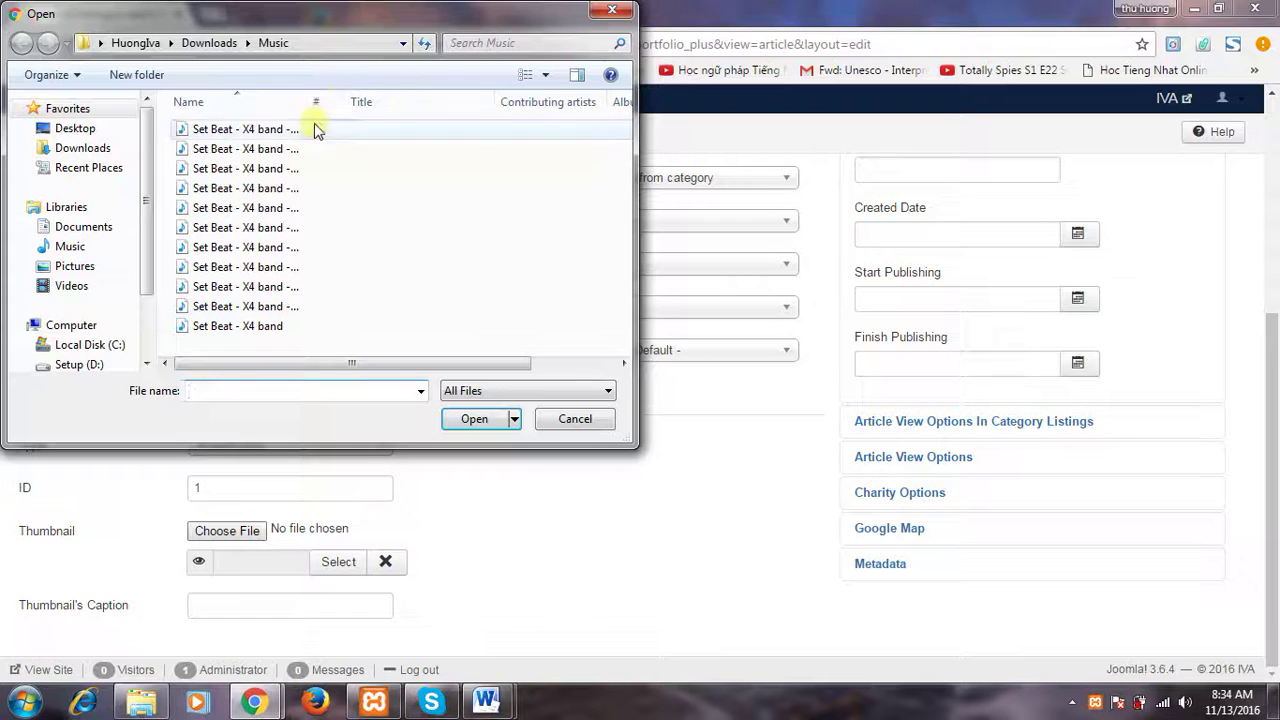
pyautogui.click(314, 128)
pyautogui.click(472, 420)
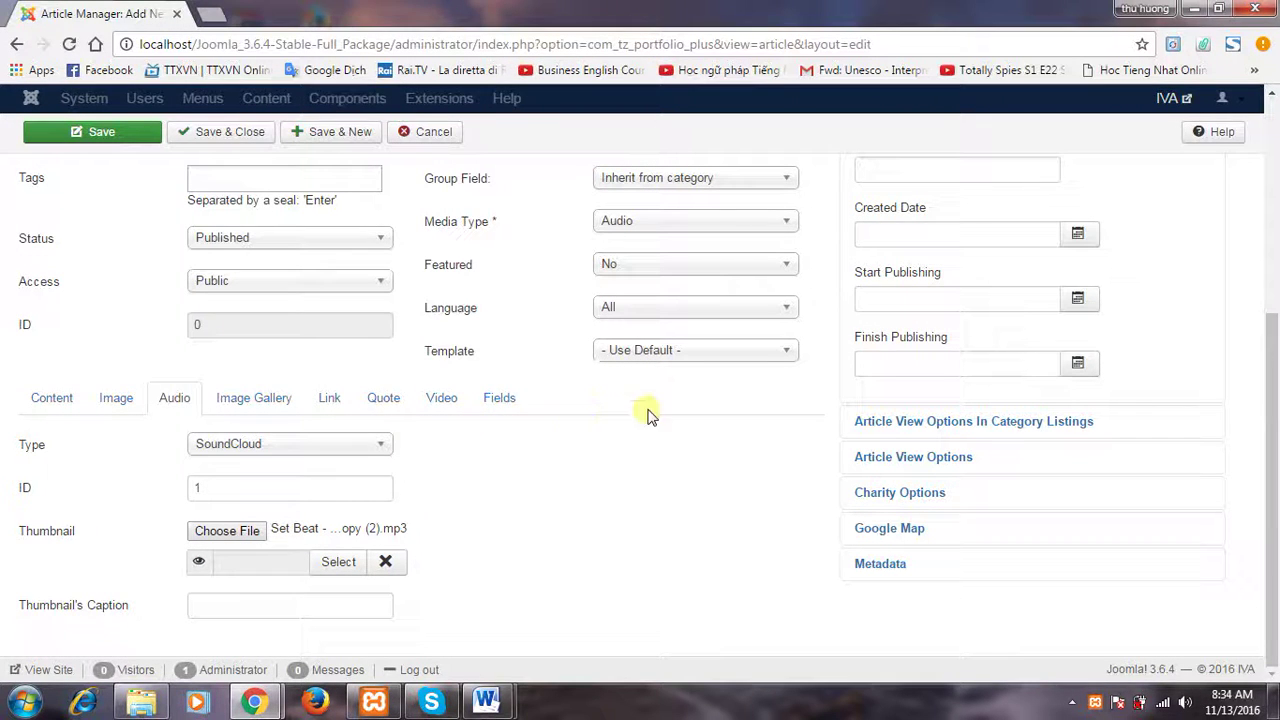
# - In the audio options for category listings, set Switcher and Thumbnail Size to Inherit from category
pyautogui.click(910, 425)
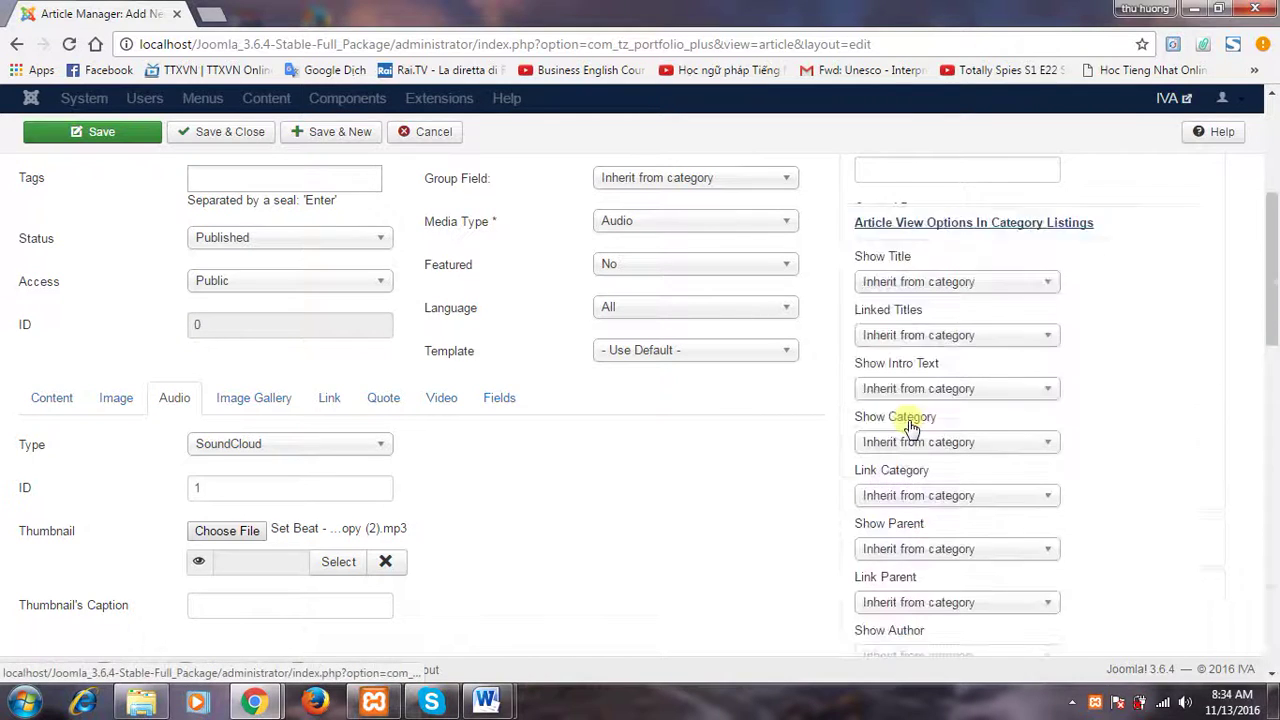
pyautogui.scroll(-5, 910, 425)
pyautogui.scroll(-6, 910, 425)
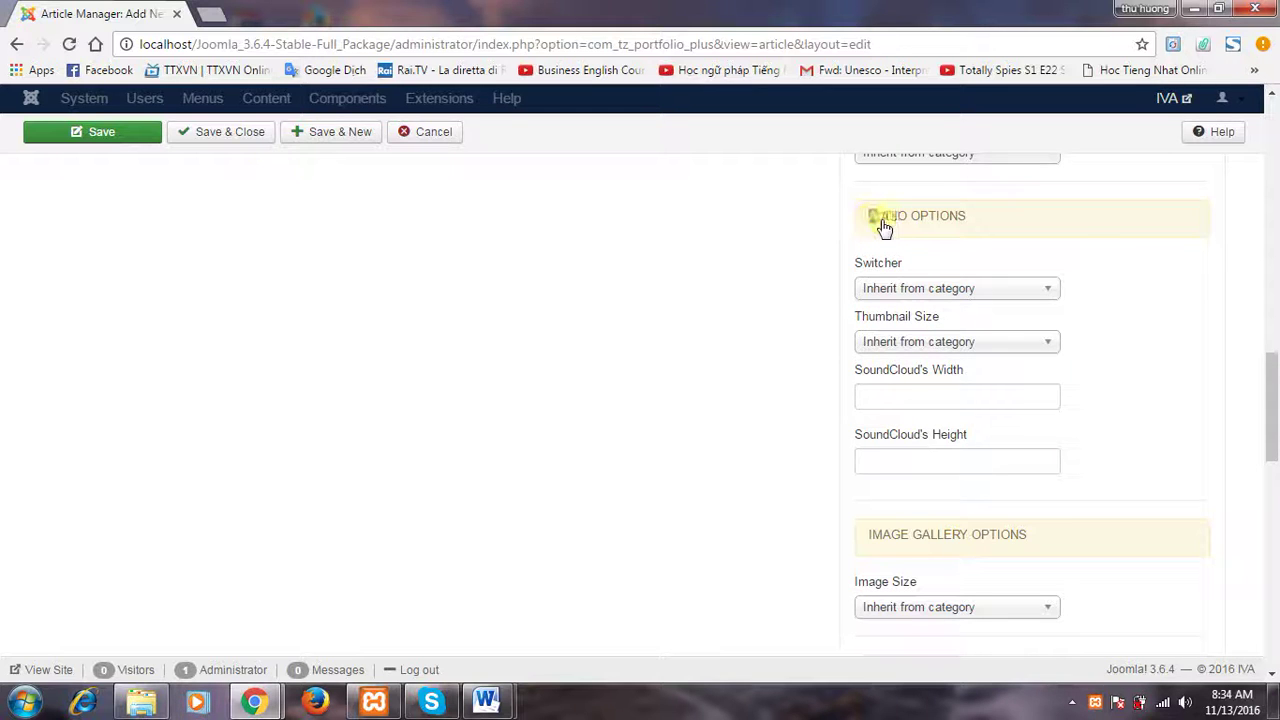
pyautogui.moveTo(880, 222); pyautogui.dragTo(974, 220)
pyautogui.click(1005, 292)
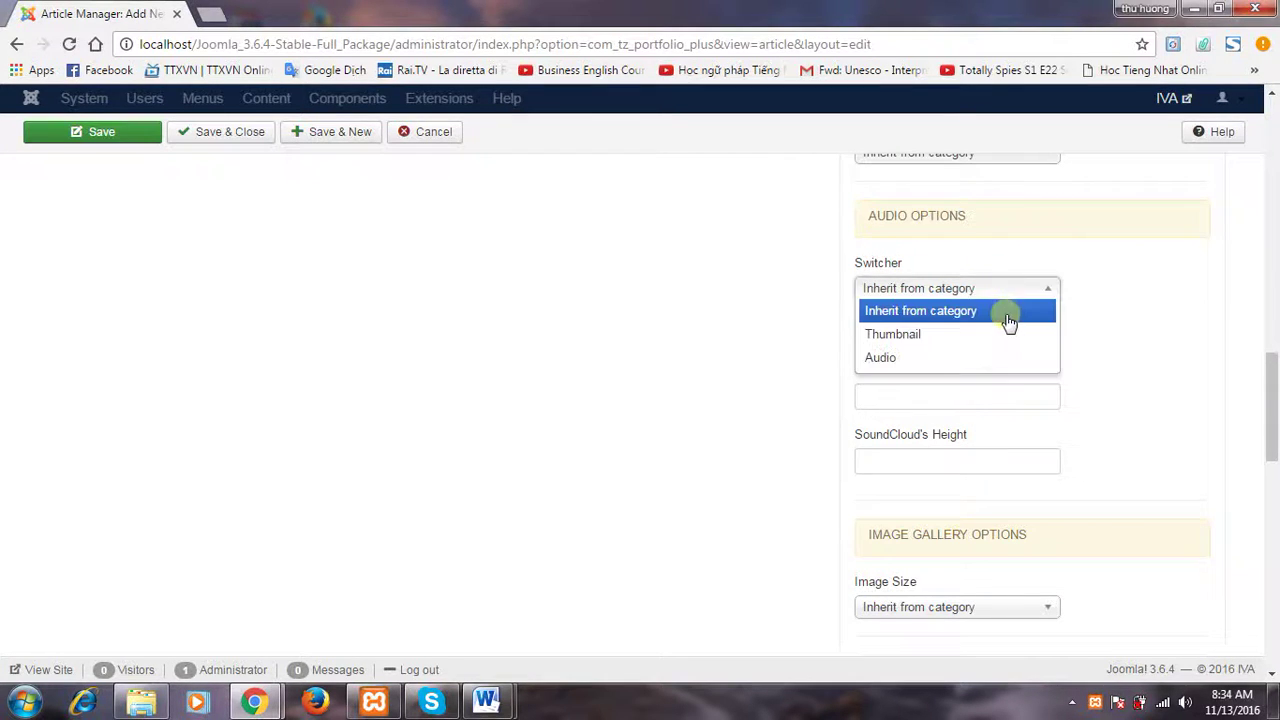
pyautogui.click(1008, 318)
pyautogui.click(1008, 345)
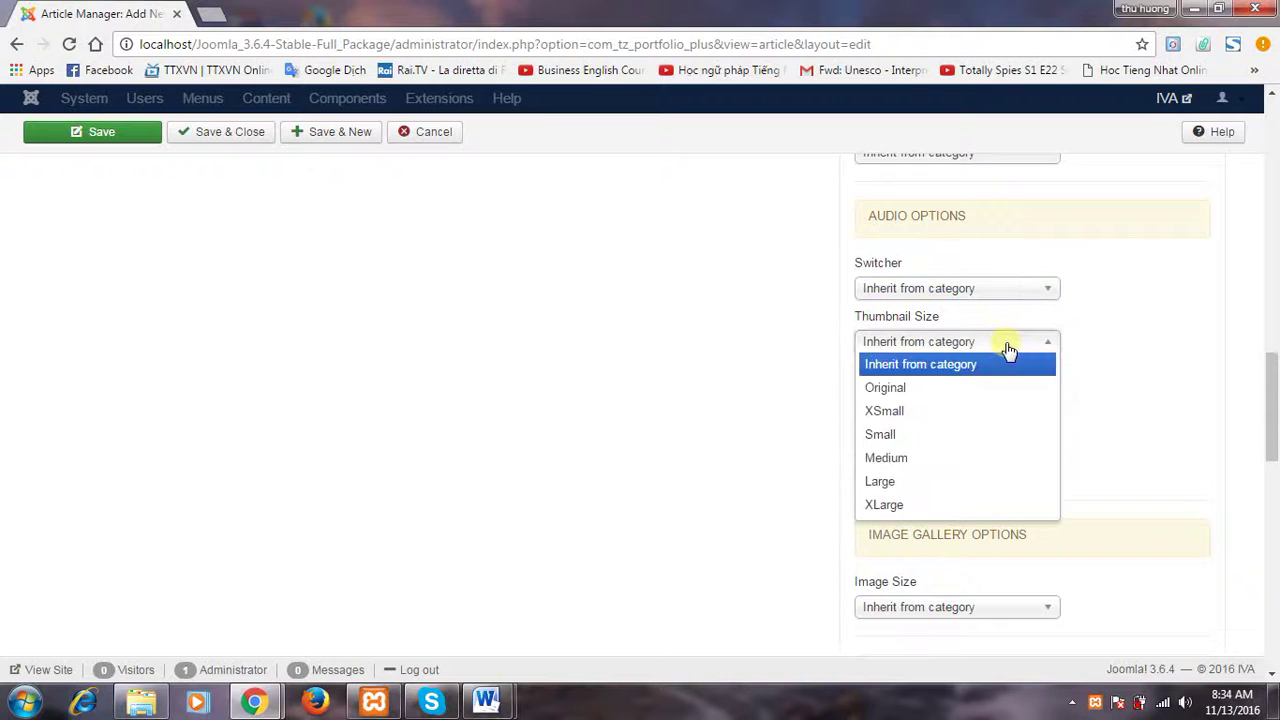
pyautogui.click(1008, 366)
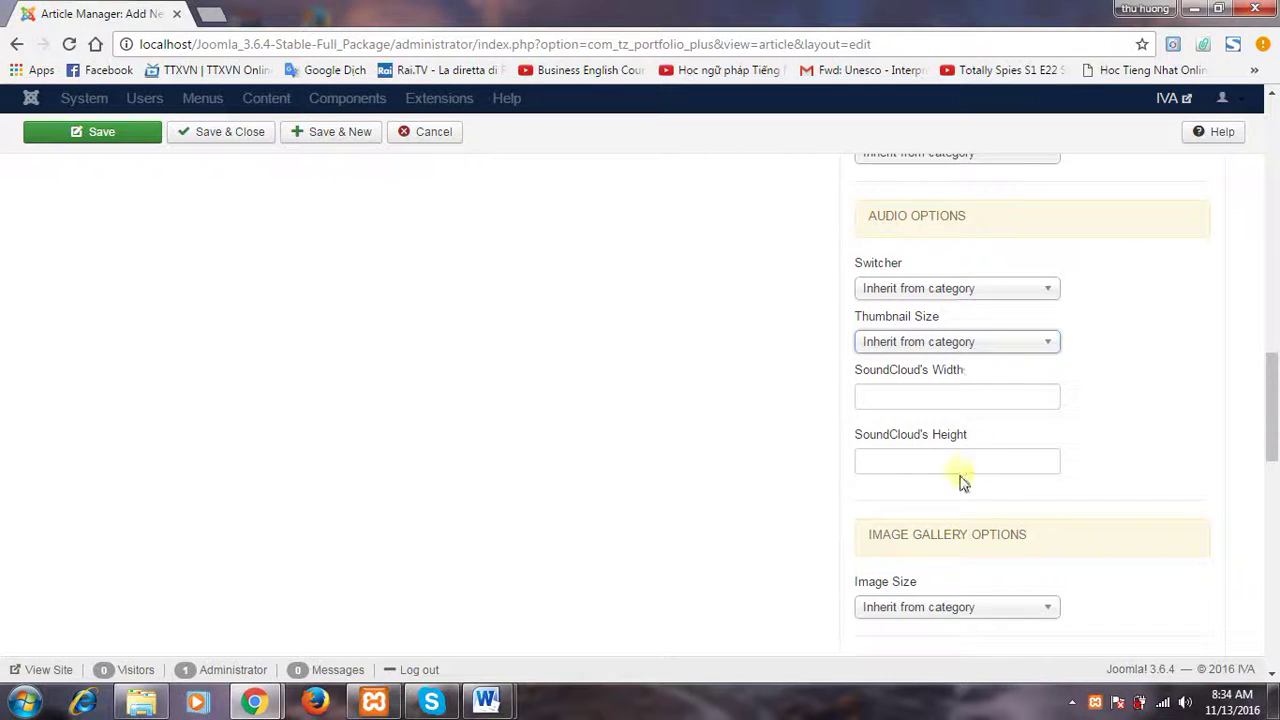
# - Expand the Article View Options and look through their image, audio, gallery, video and music settings
pyautogui.scroll(-1, 960, 480)
pyautogui.scroll(-10, 963, 482)
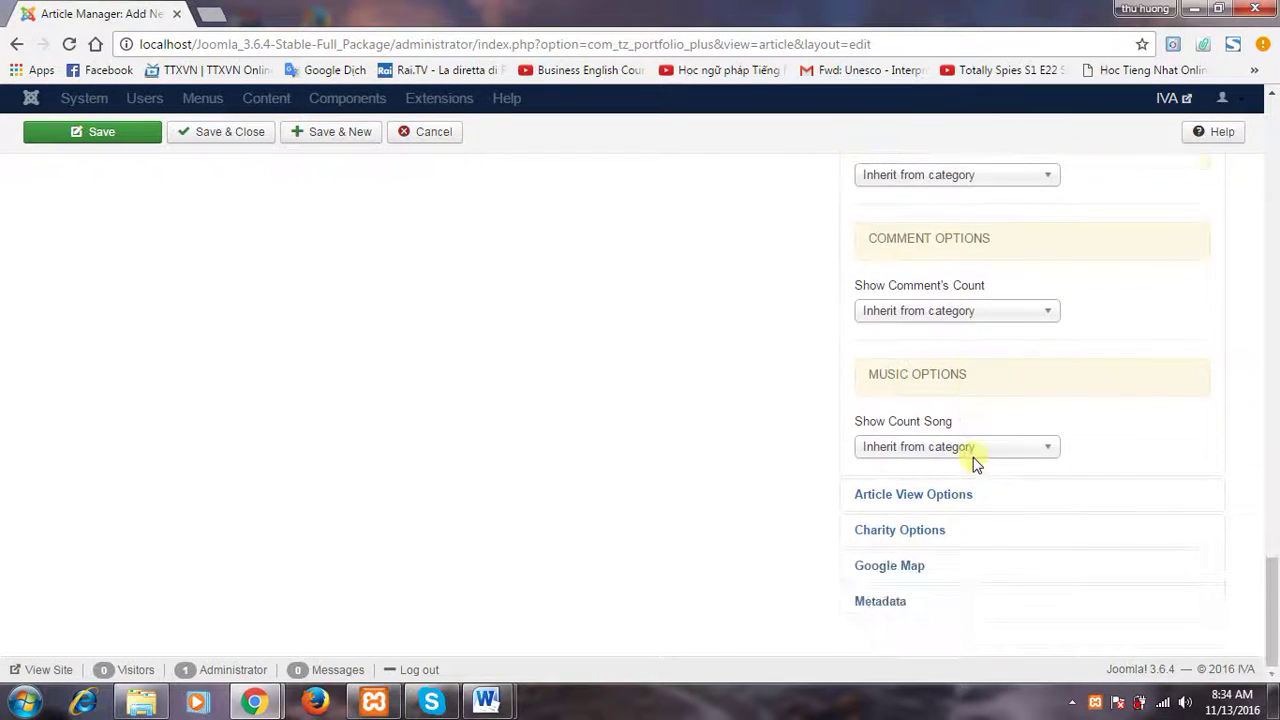
pyautogui.click(952, 494)
pyautogui.scroll(-5, 989, 480)
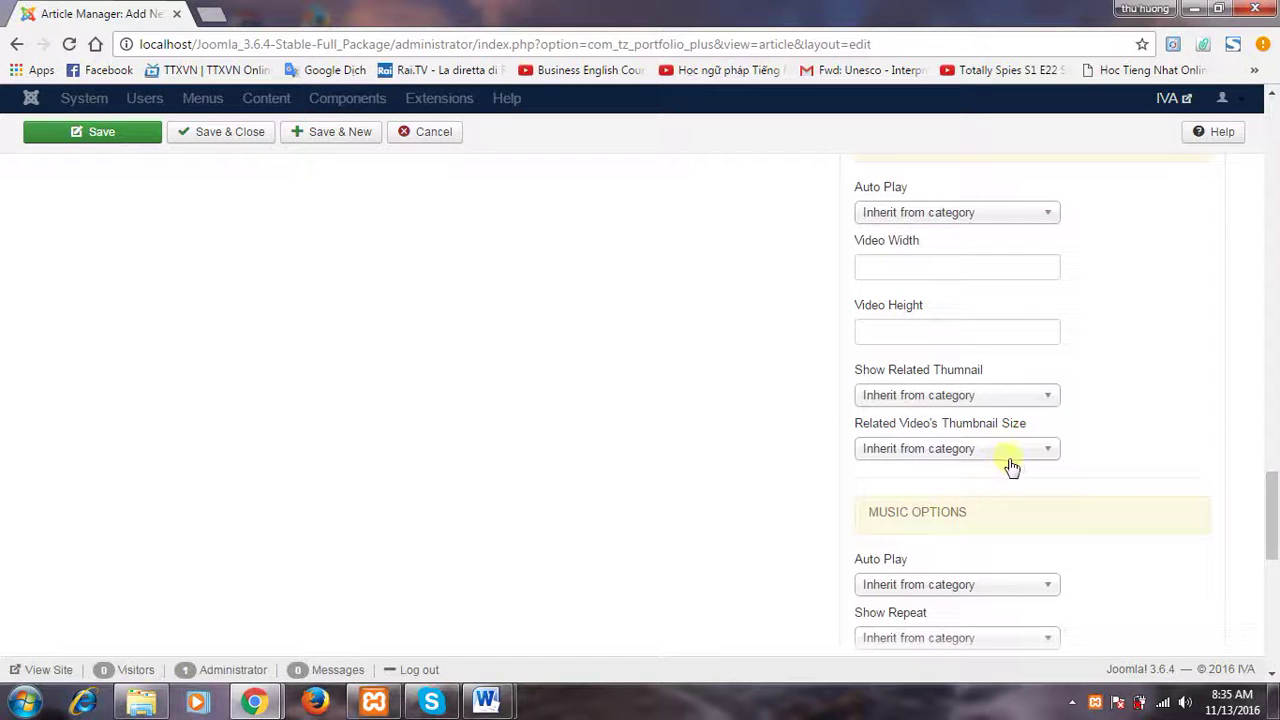
pyautogui.scroll(-2, 945, 528)
pyautogui.scroll(5, 943, 523)
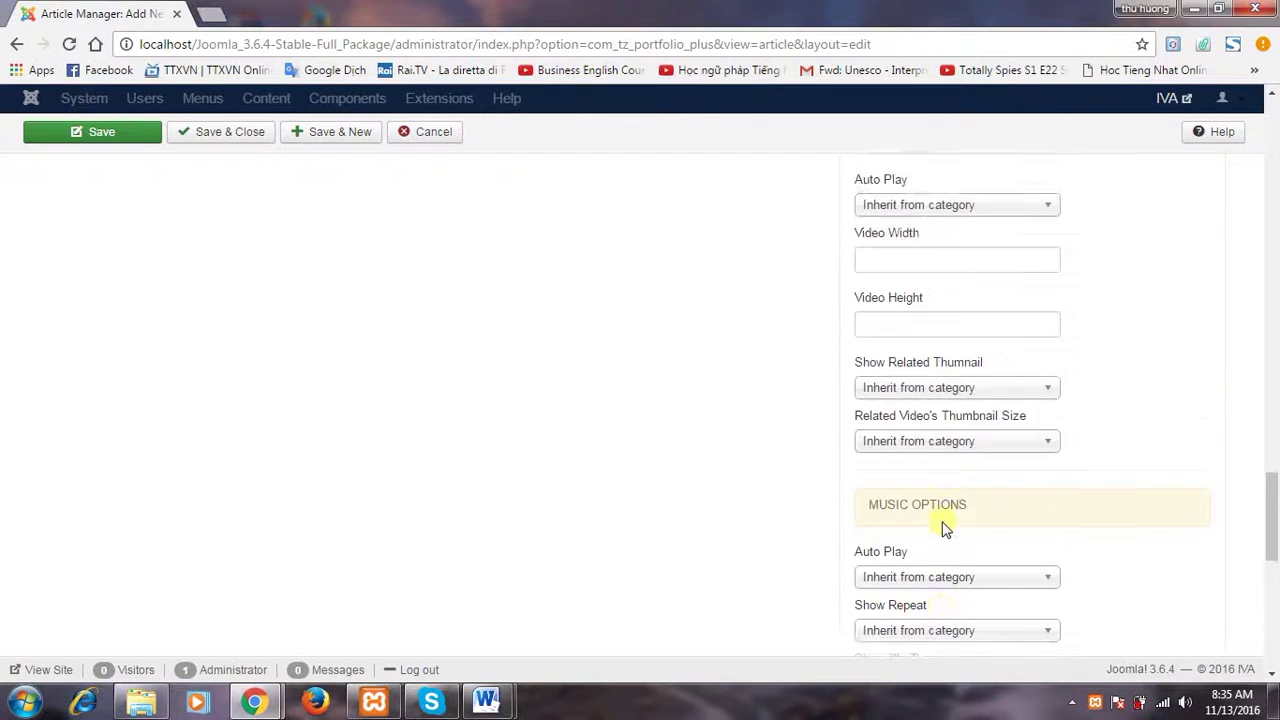
pyautogui.scroll(3, 943, 521)
pyautogui.scroll(-8, 943, 523)
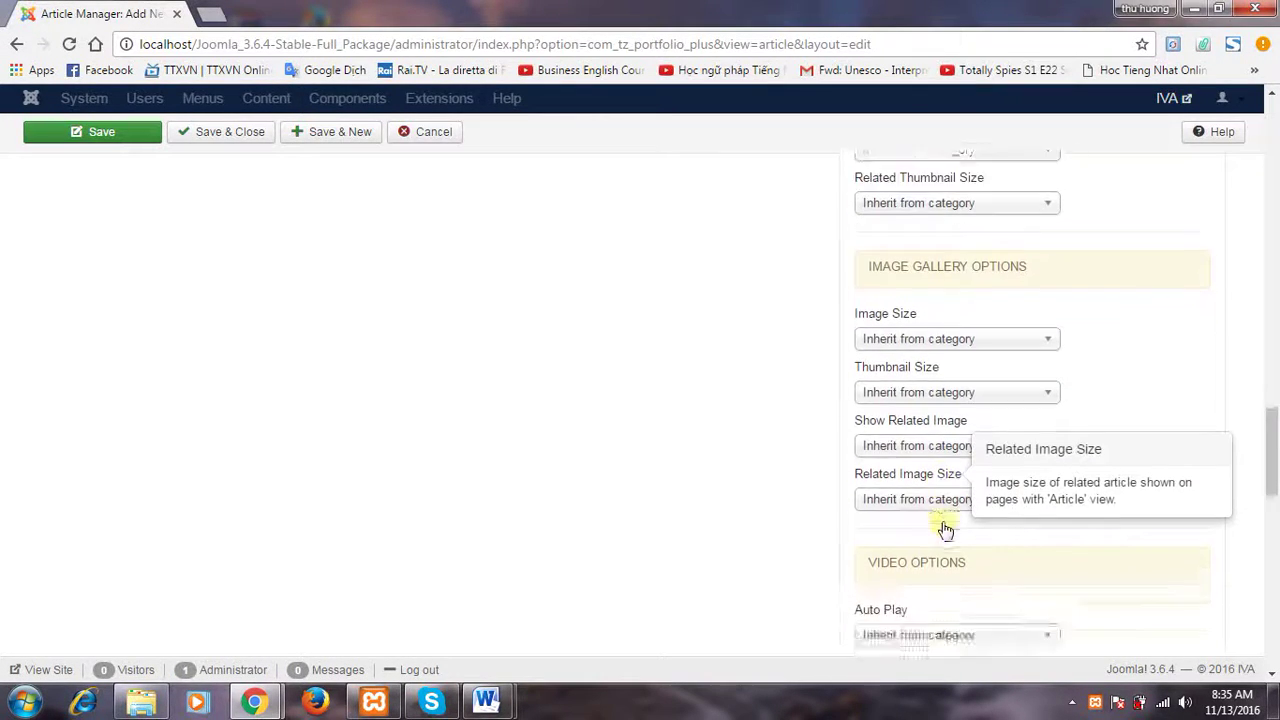
pyautogui.scroll(-4, 945, 528)
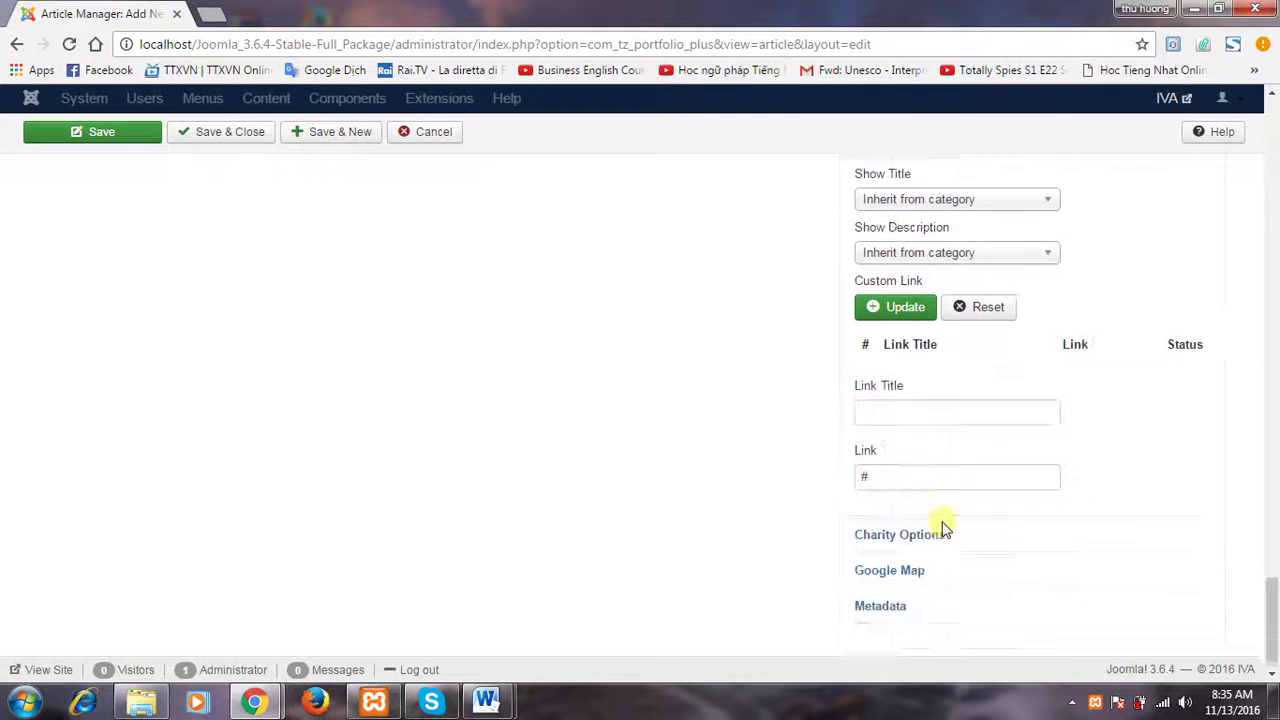
pyautogui.scroll(5, 945, 530)
pyautogui.scroll(10, 945, 528)
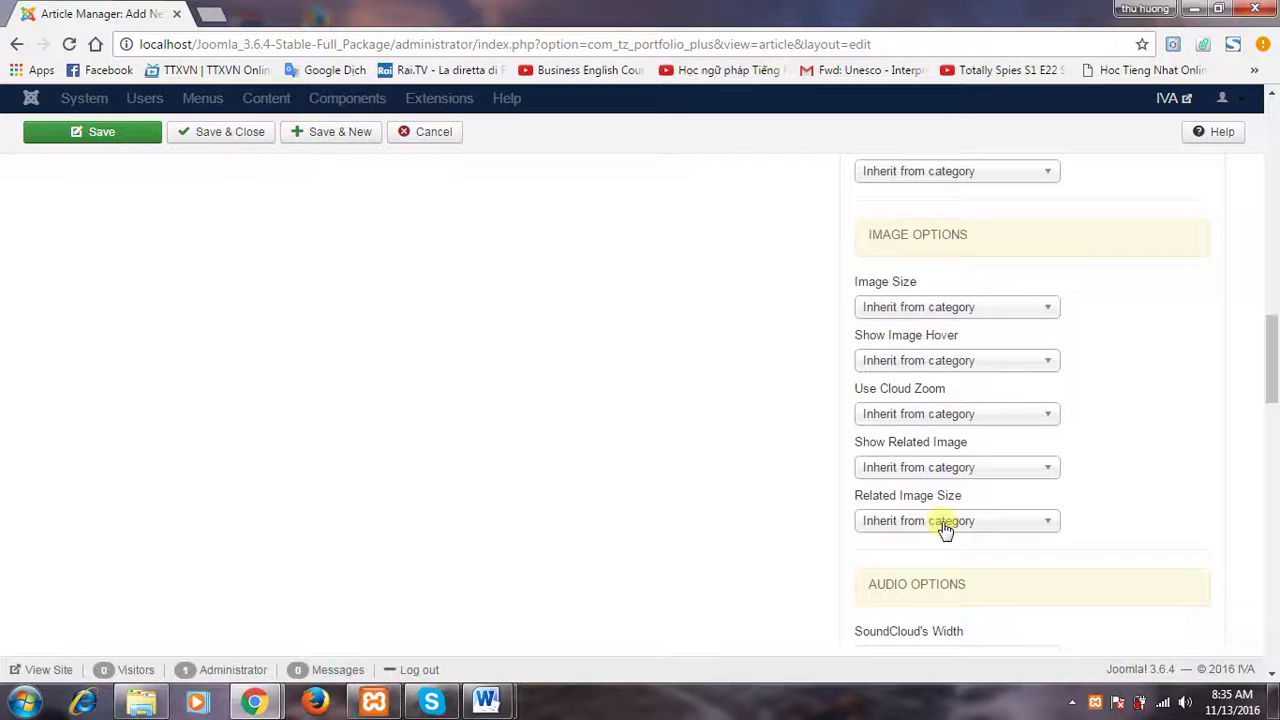
pyautogui.scroll(-3, 929, 557)
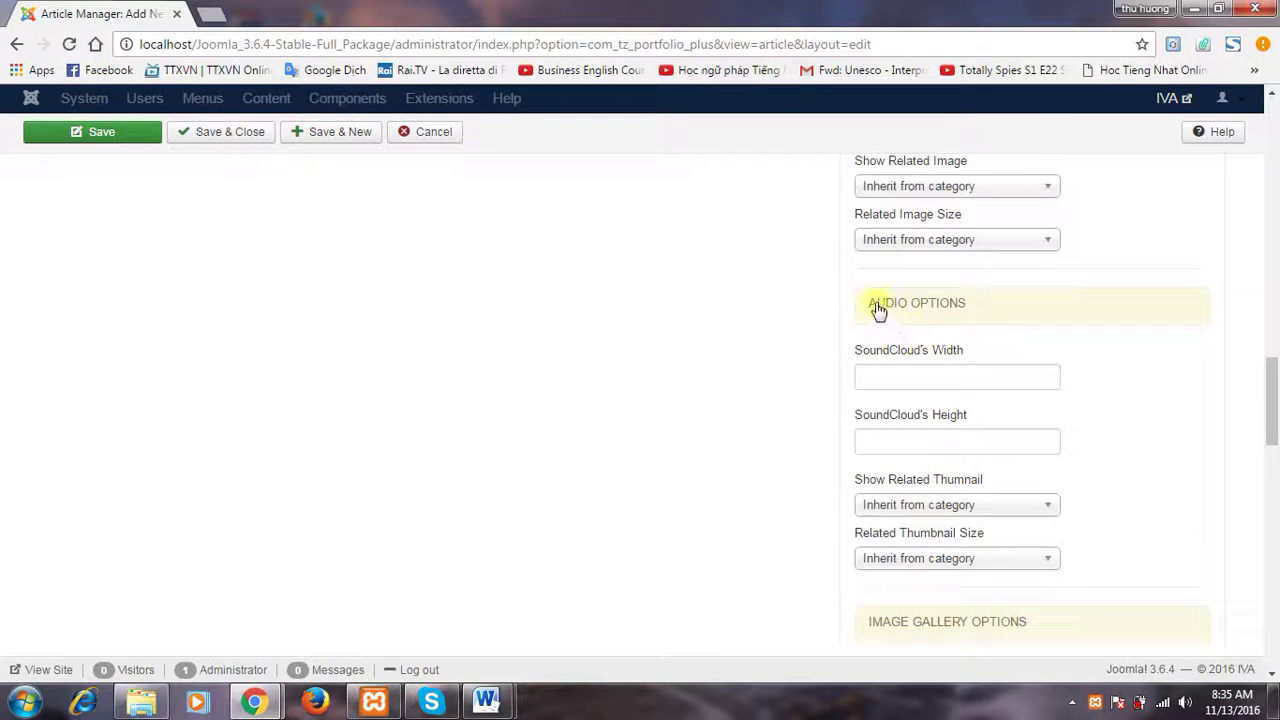
# - In the article view's audio options, set the related thumbnail display and related thumbnail size to Inherit from category
pyautogui.moveTo(868, 303); pyautogui.dragTo(951, 285)
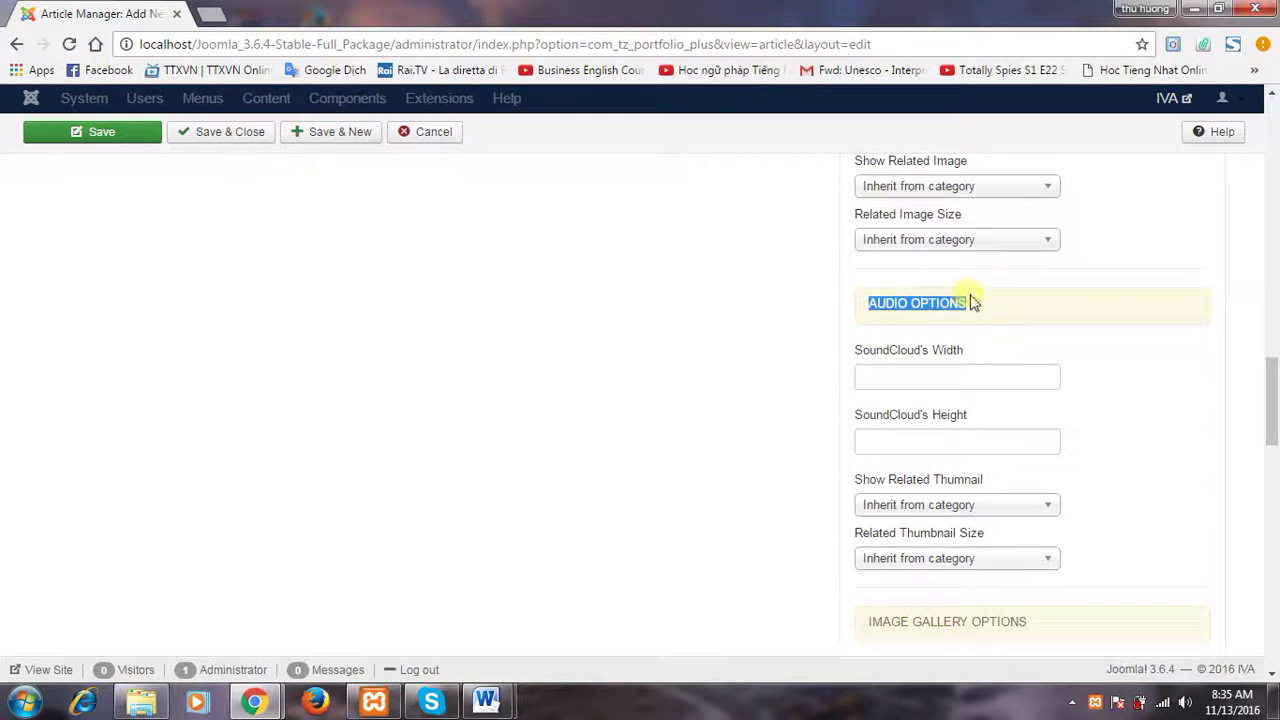
pyautogui.click(998, 505)
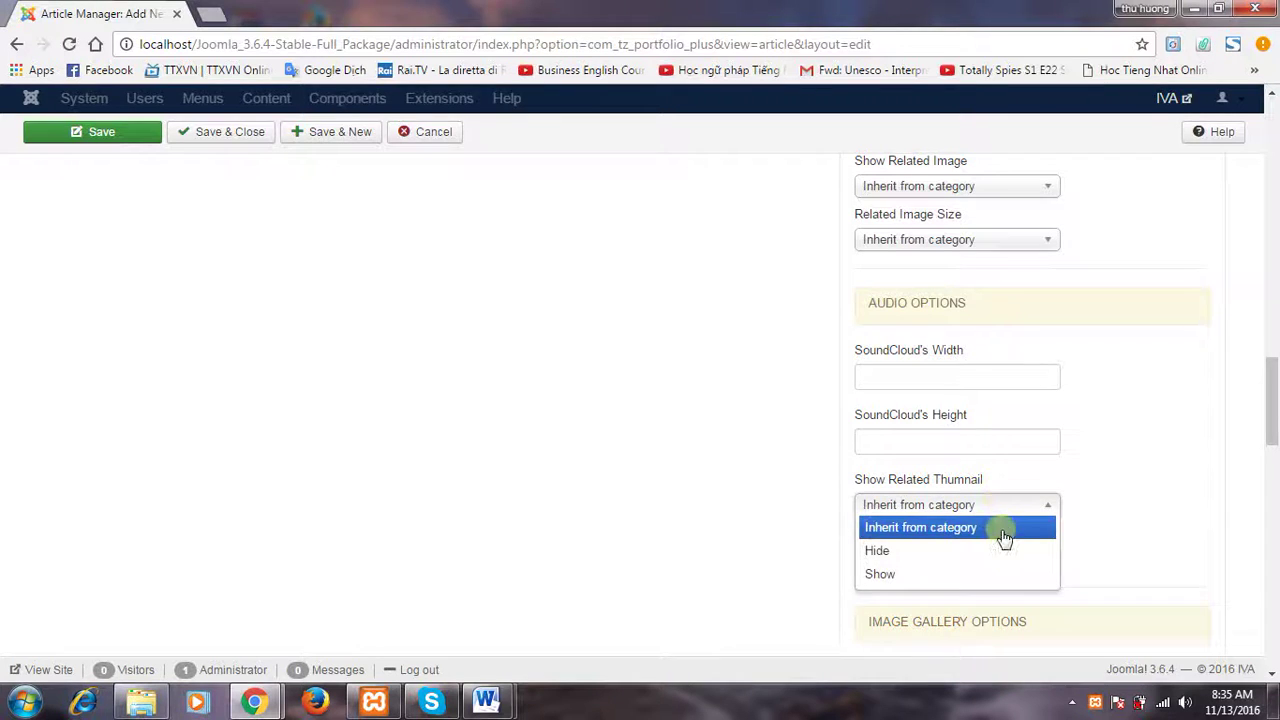
pyautogui.click(1003, 528)
pyautogui.click(1012, 560)
pyautogui.click(1014, 581)
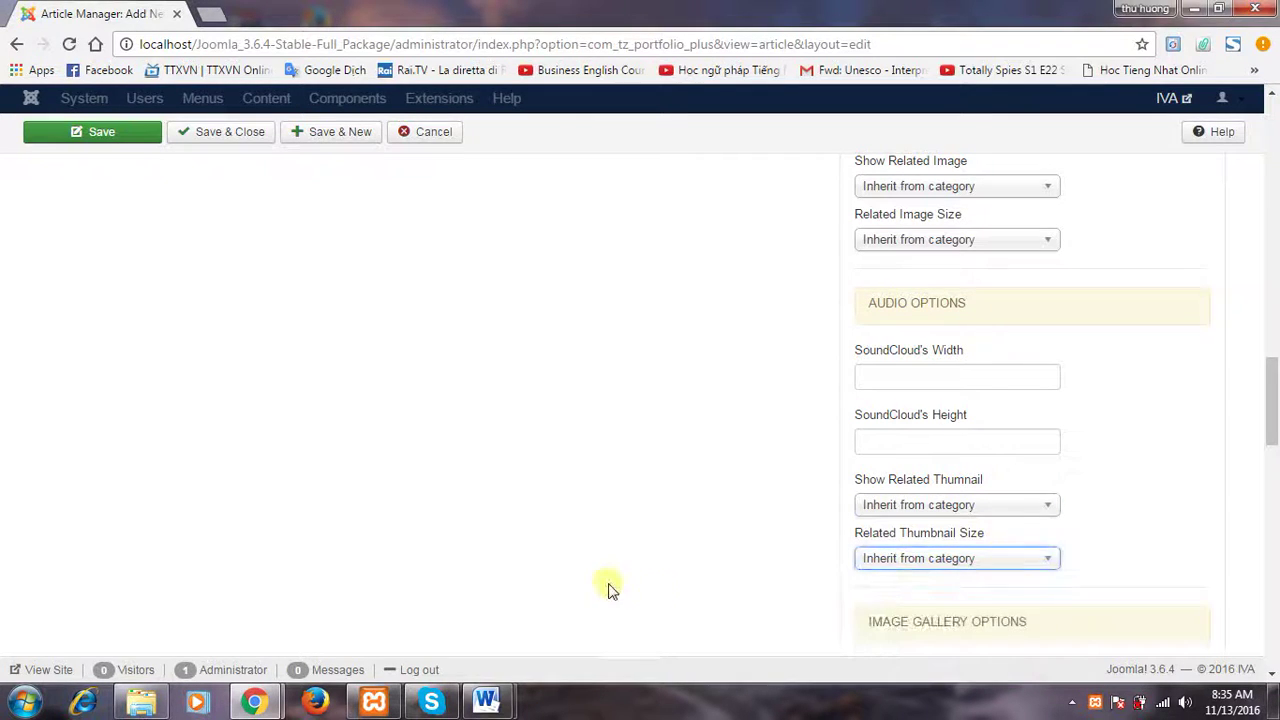
# - Save and close the article, and check the article list for the new entry
pyautogui.scroll(5, 609, 586)
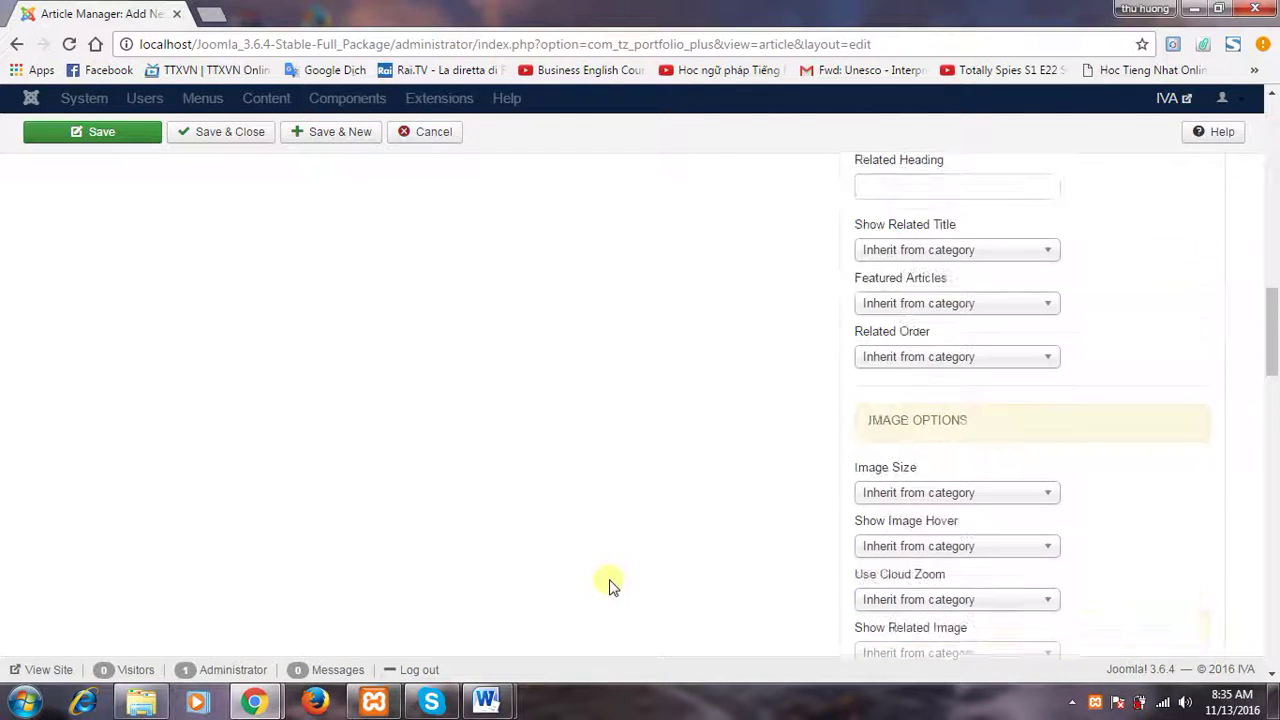
pyautogui.click(247, 134)
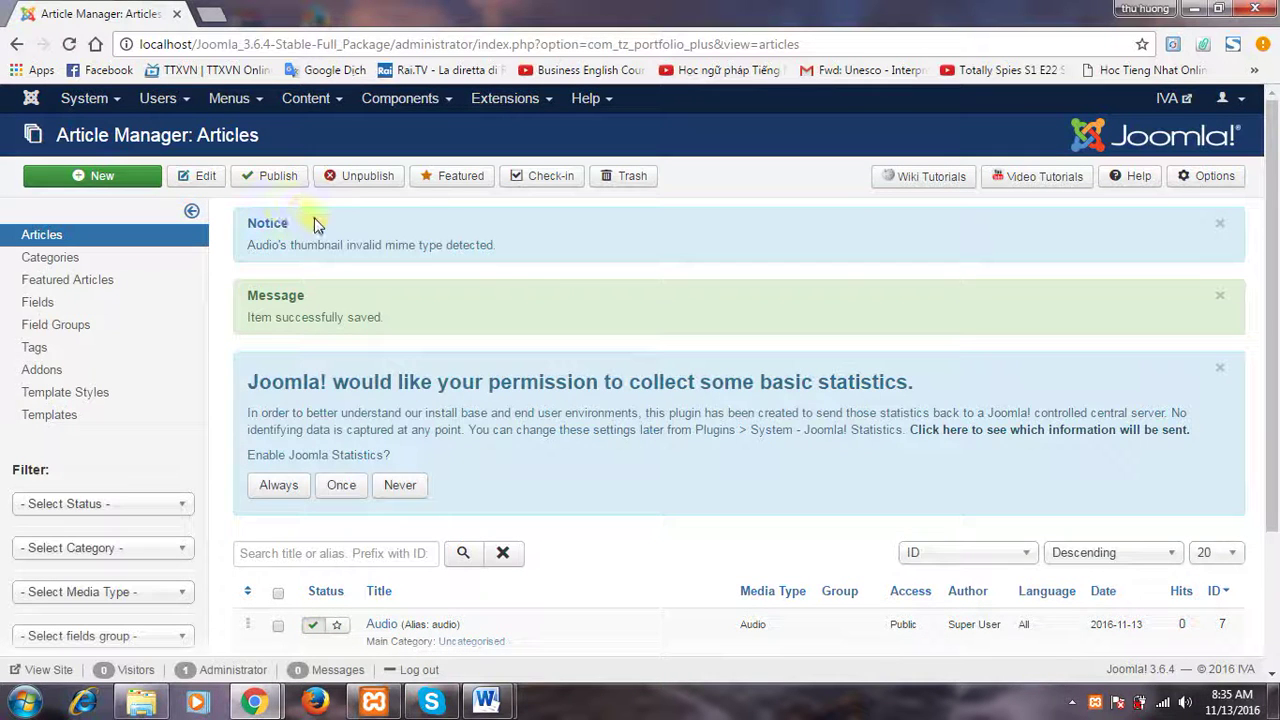
pyautogui.scroll(-2, 313, 224)
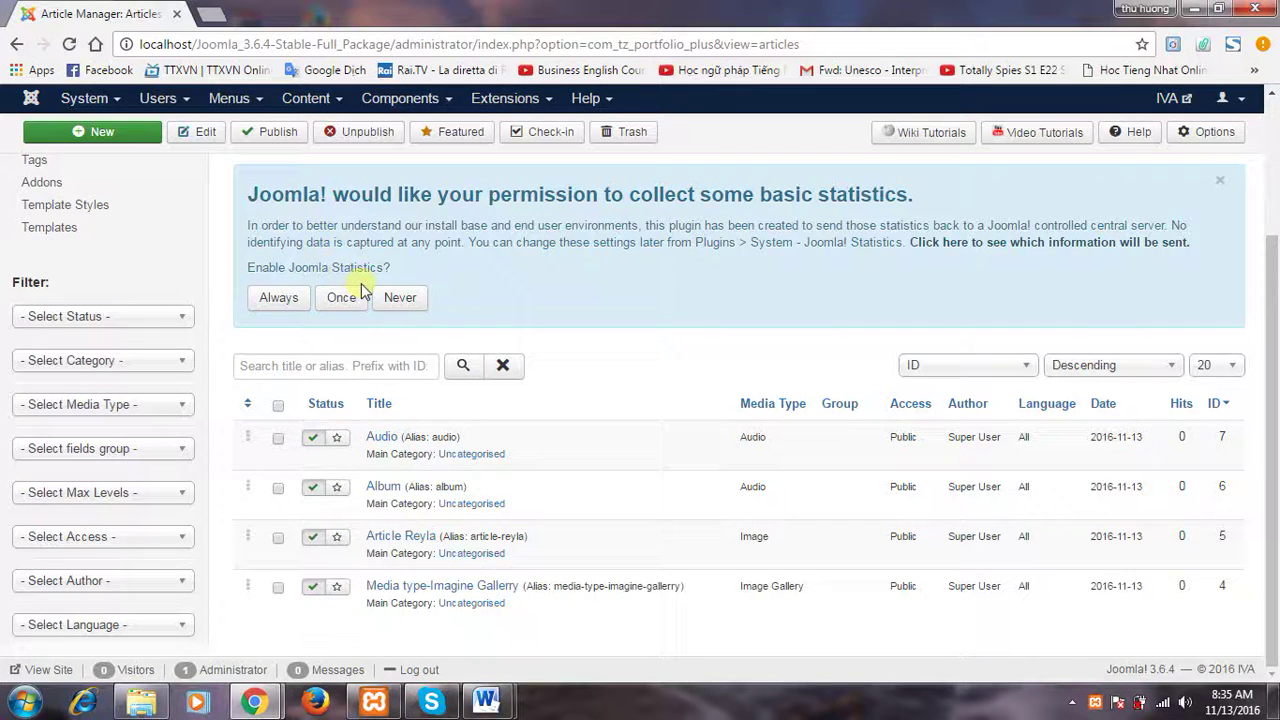
pyautogui.scroll(2, 257, 286)
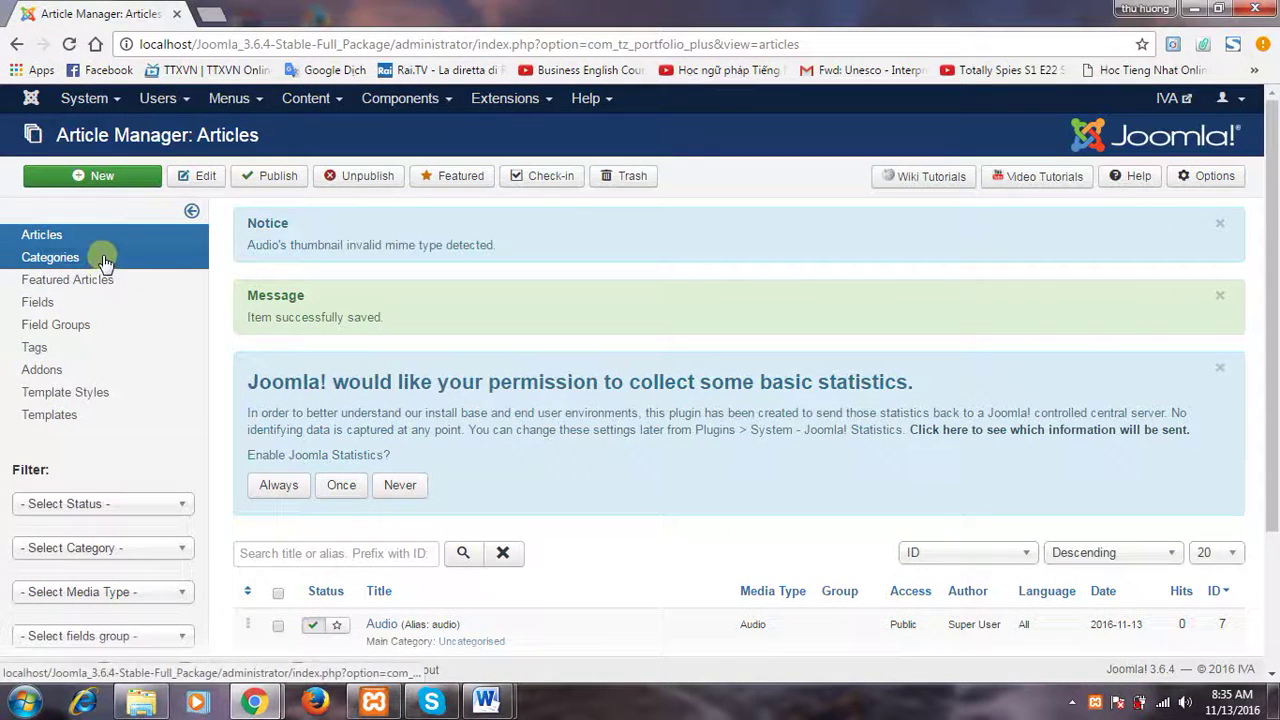
# - Open the Uncategorised category for editing and find the audio options within its Article View Options In Category Listings
pyautogui.click(105, 261)
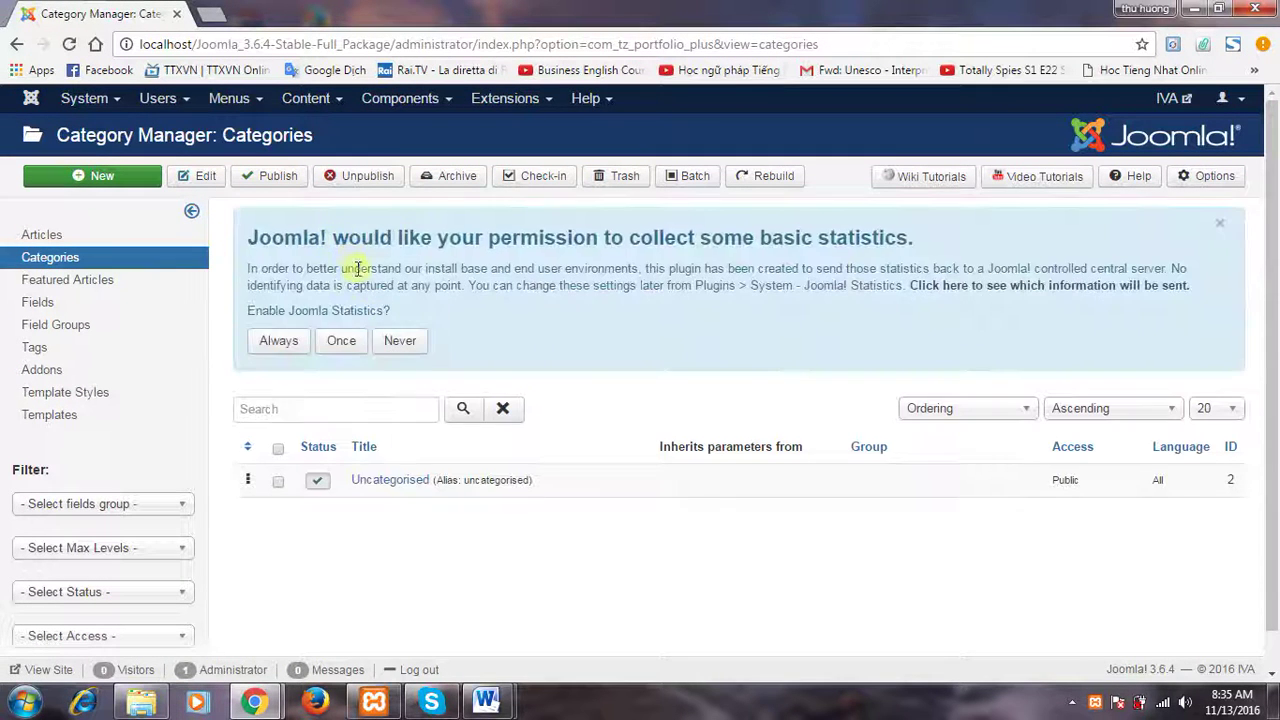
pyautogui.click(383, 481)
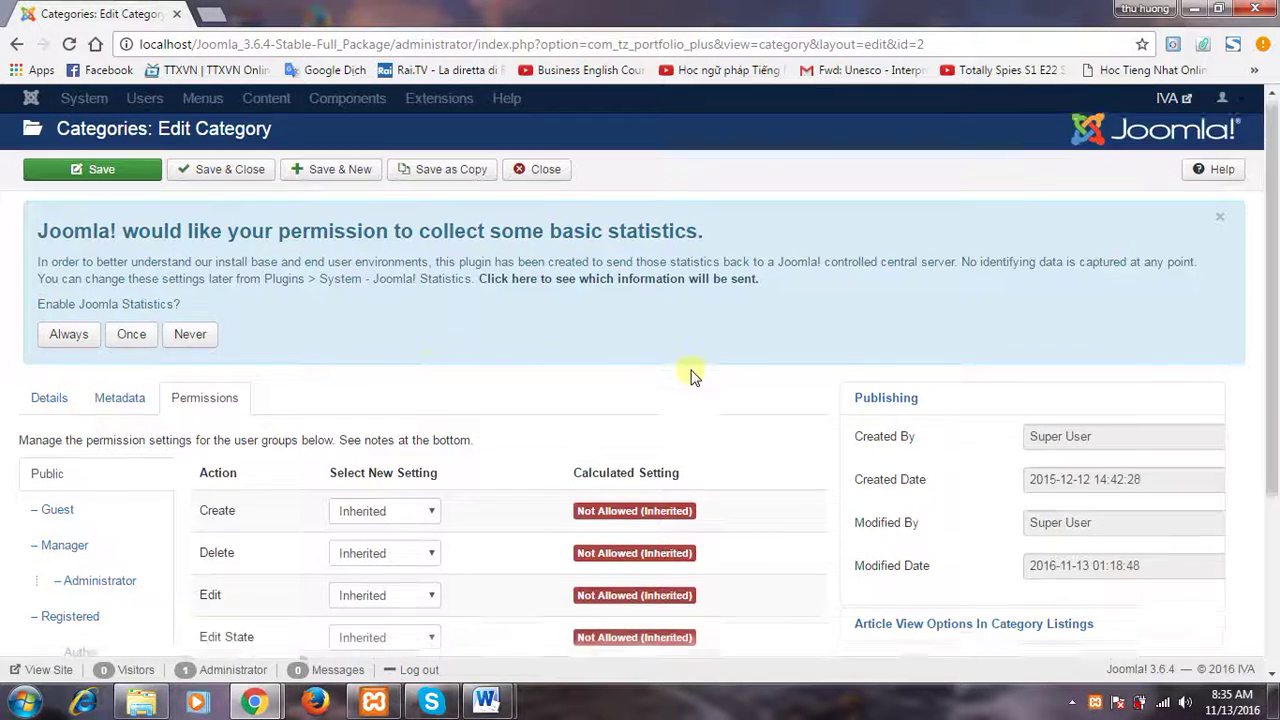
pyautogui.scroll(-3, 690, 373)
pyautogui.click(932, 364)
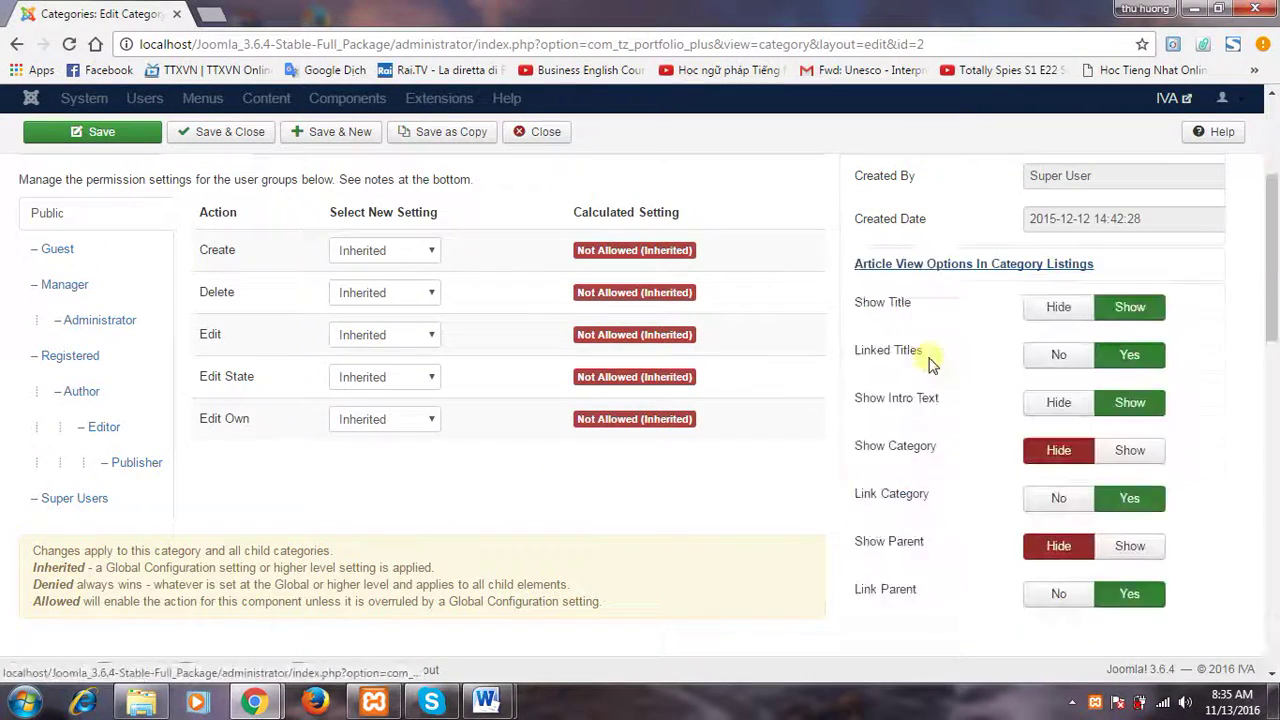
pyautogui.scroll(-3, 920, 380)
pyautogui.scroll(-5, 920, 383)
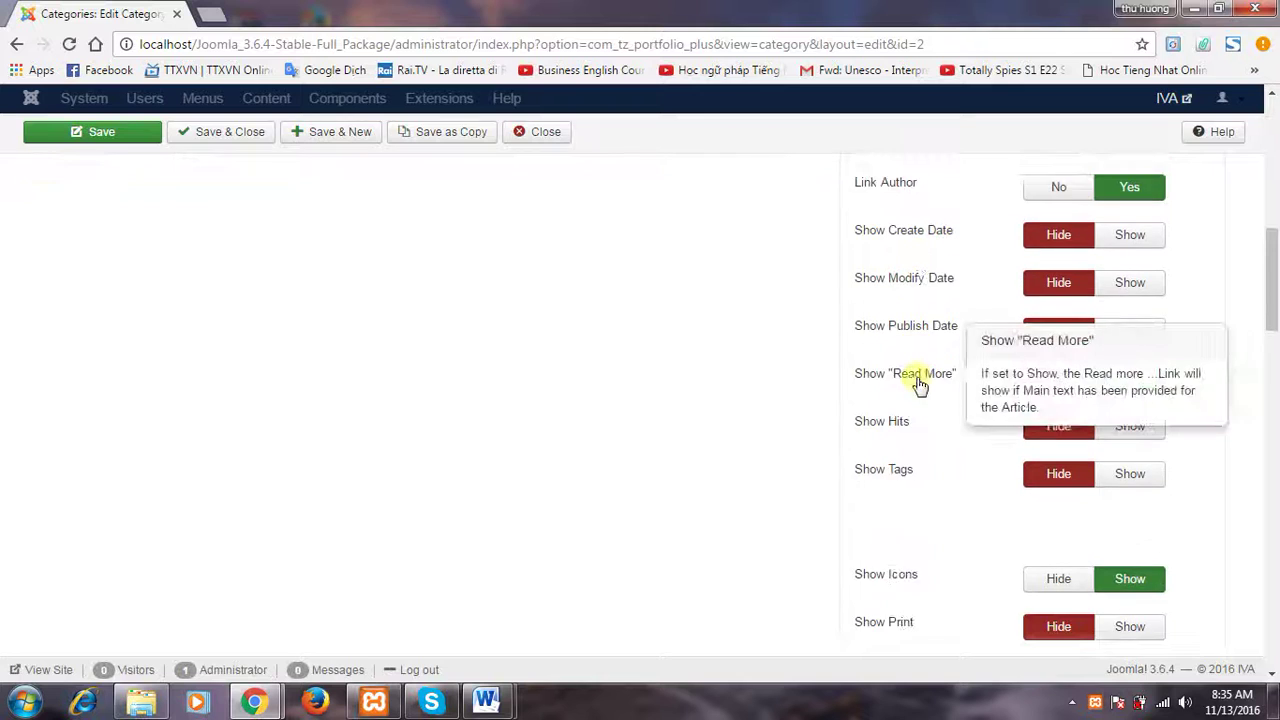
pyautogui.scroll(-2, 920, 383)
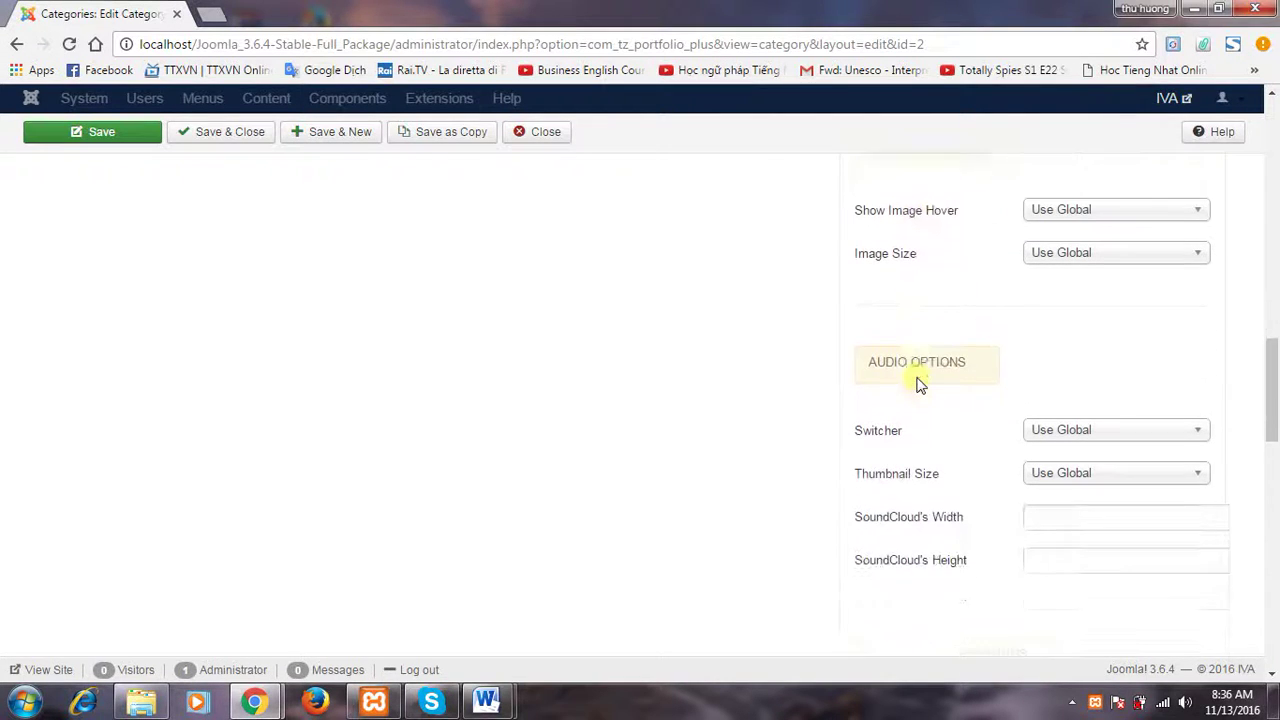
pyautogui.moveTo(866, 358); pyautogui.dragTo(970, 345)
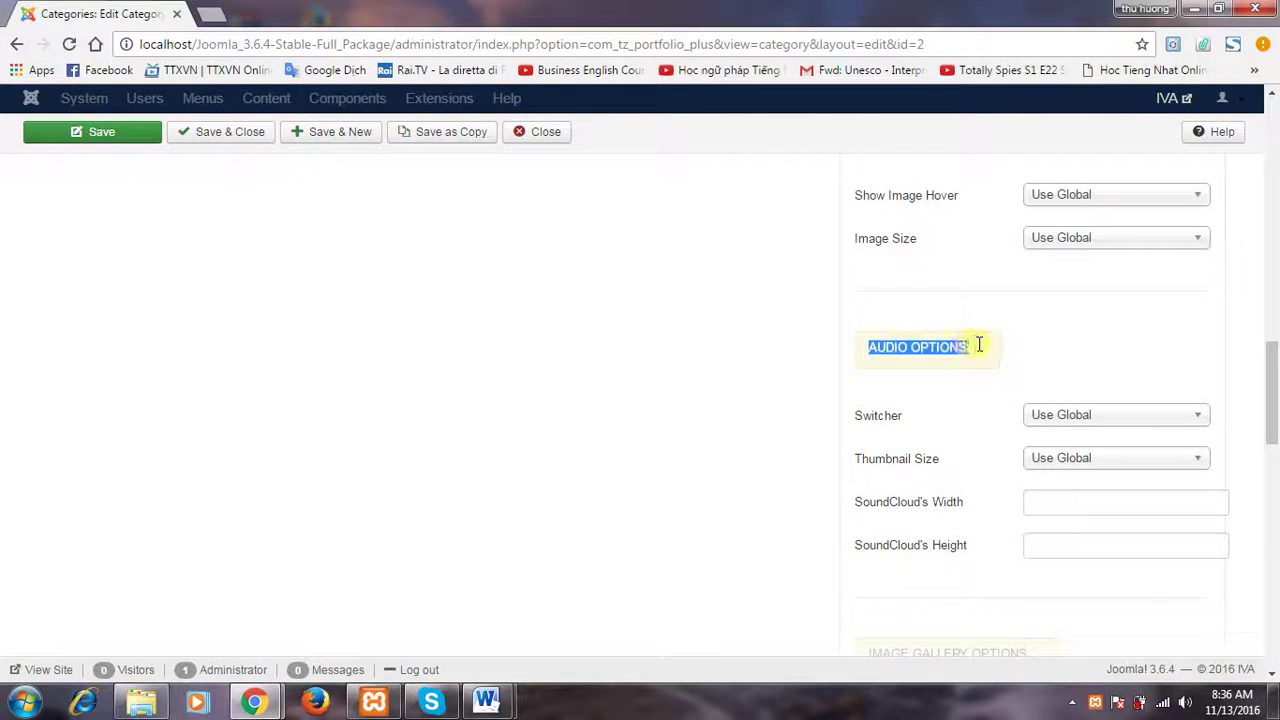
# - In the category's audio options, set Switcher and Thumbnail Size to Use Global, and save and close the category
pyautogui.click(1075, 420)
pyautogui.click(1083, 436)
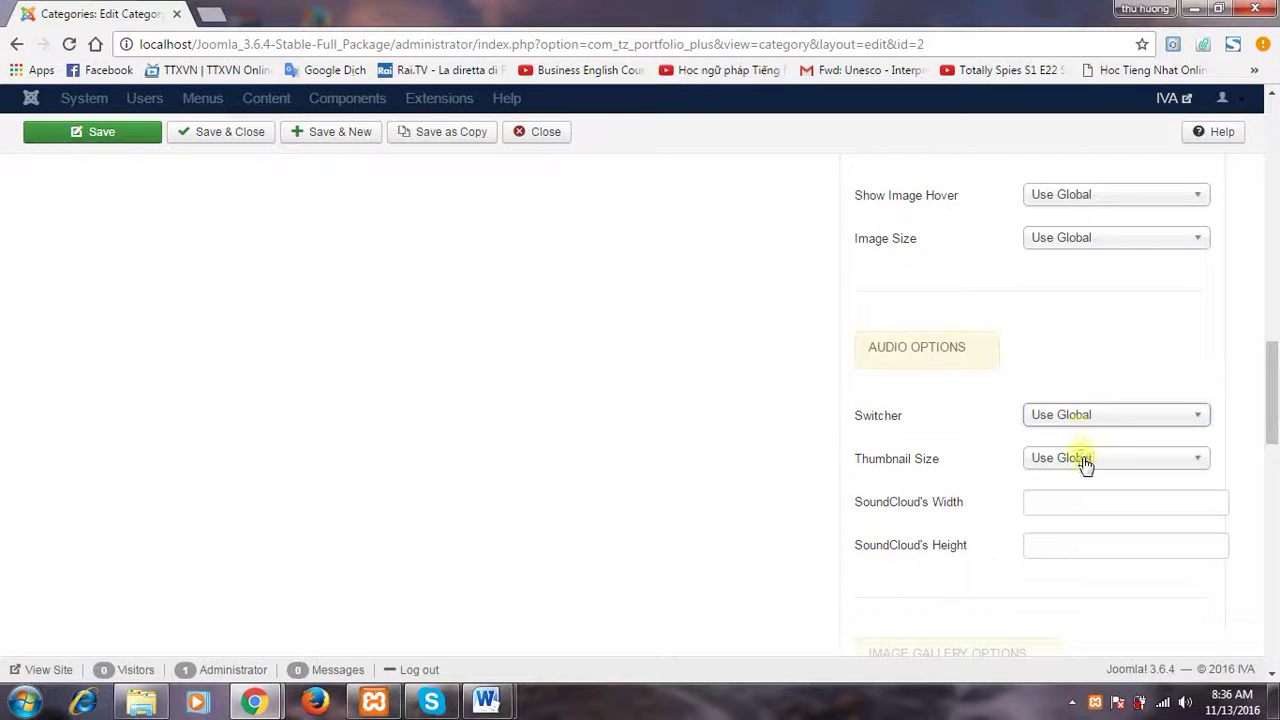
pyautogui.click(1085, 463)
pyautogui.click(1086, 479)
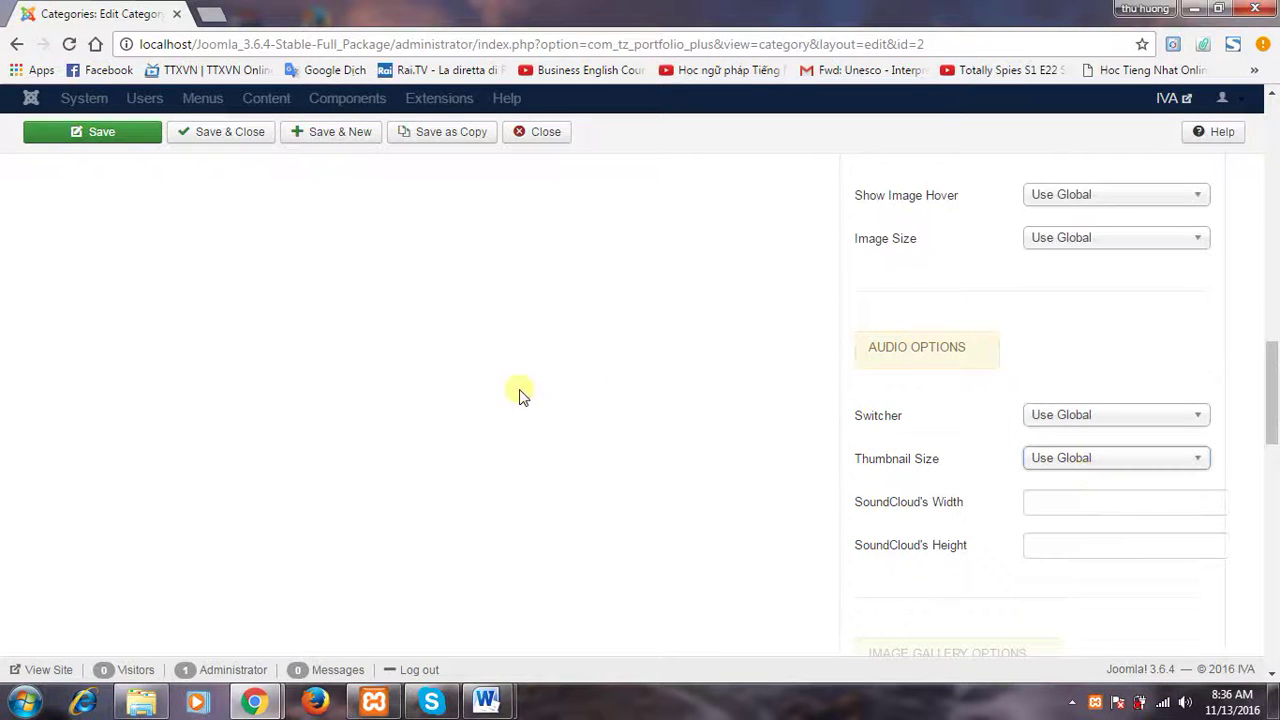
pyautogui.scroll(4, 291, 194)
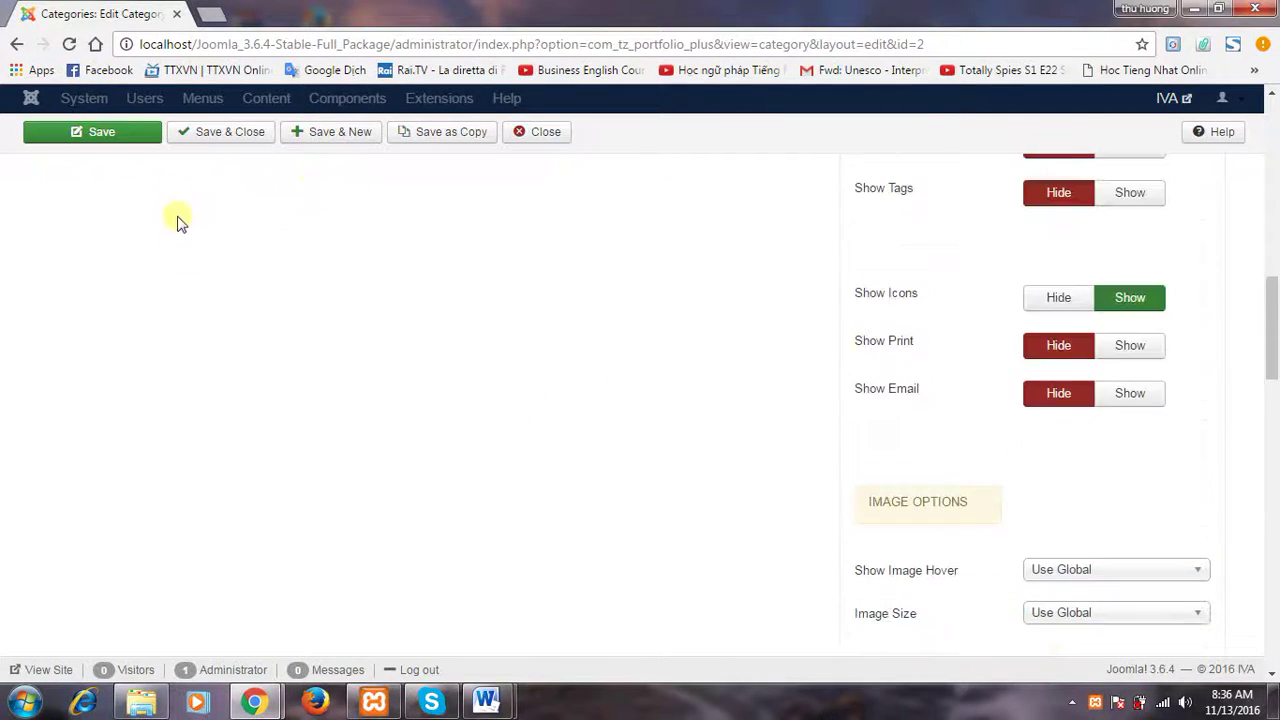
pyautogui.click(238, 135)
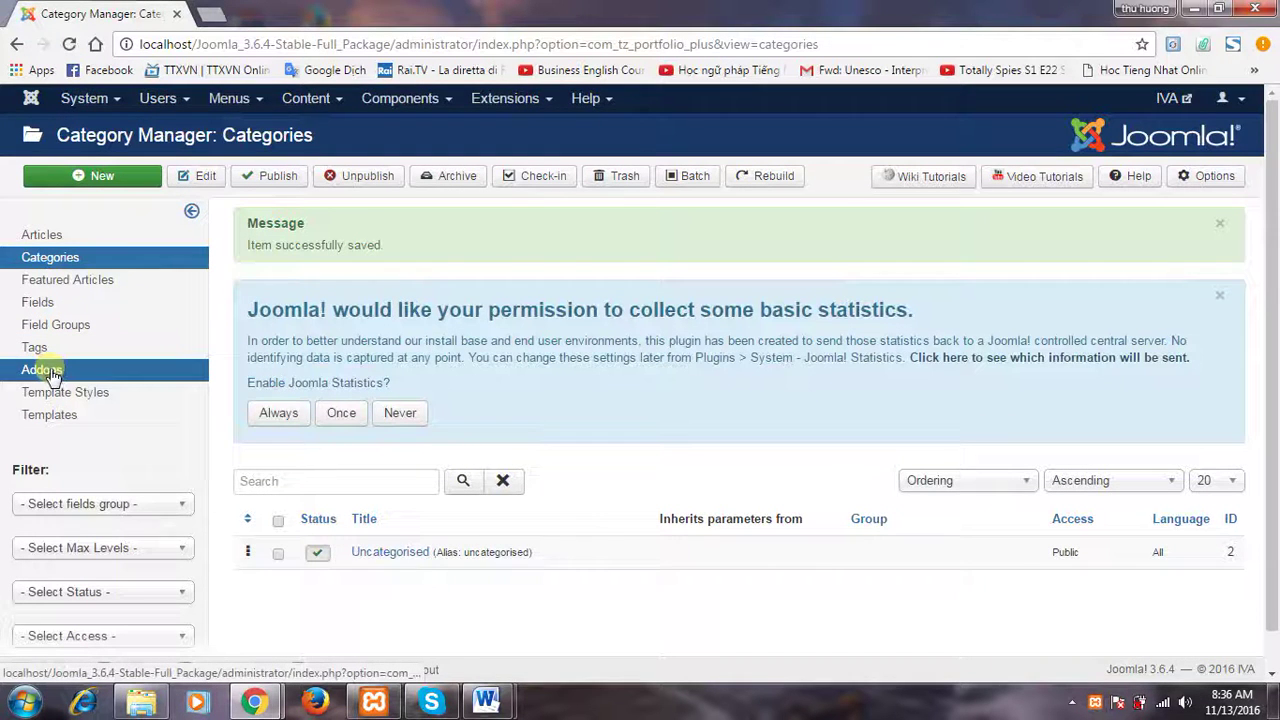
# - Open the Media Type - Audio addon and review its status, SoundCloud client setting, thumbnail file limits and thumbnail size list
pyautogui.click(42, 370)
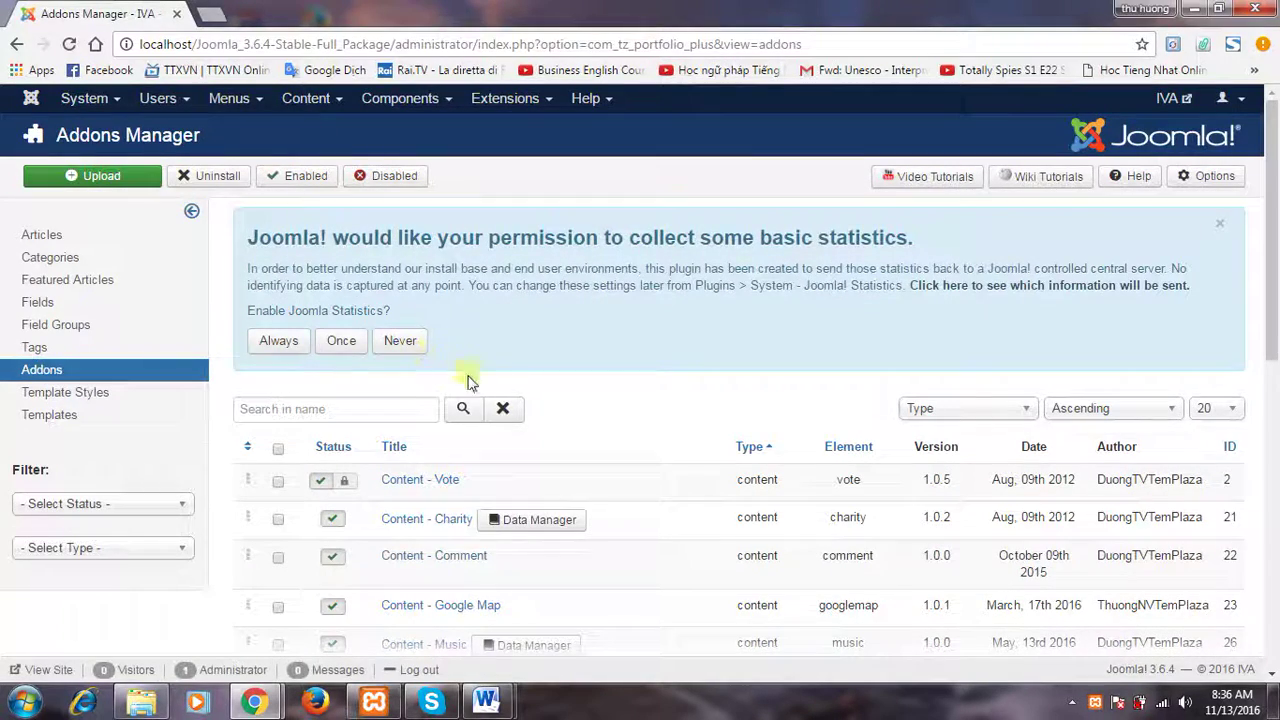
pyautogui.scroll(-5, 609, 389)
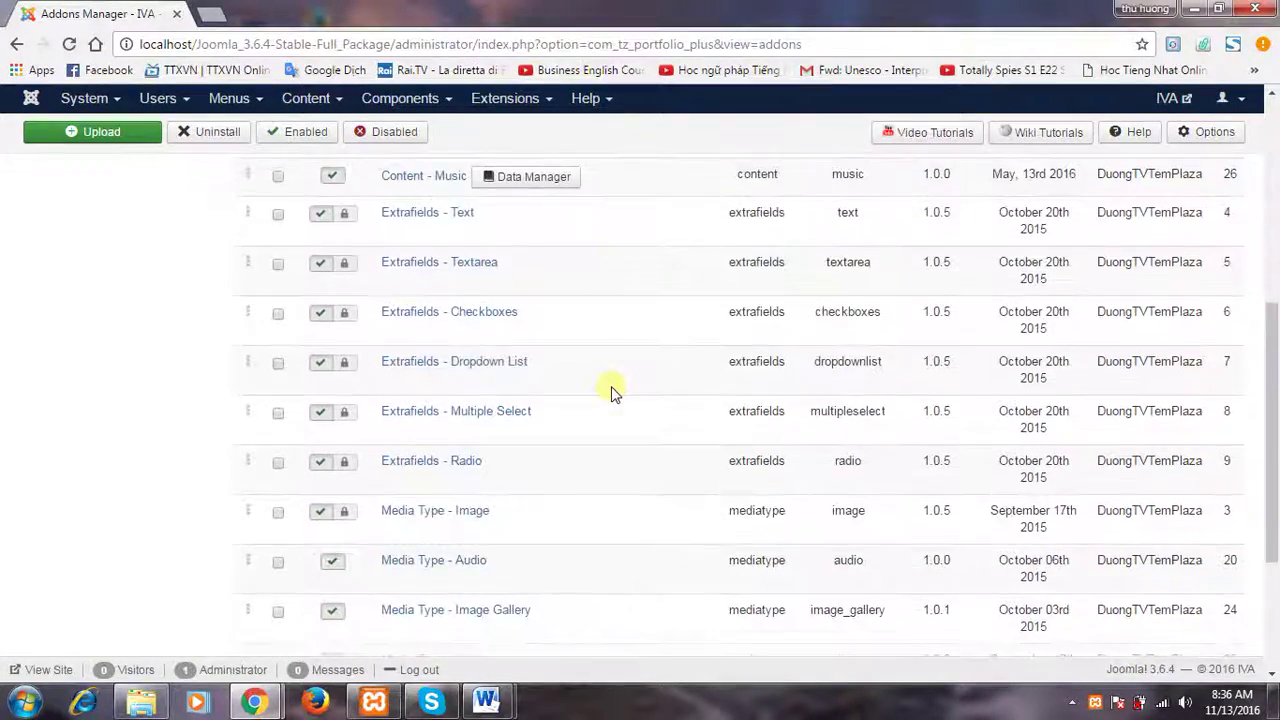
pyautogui.click(427, 561)
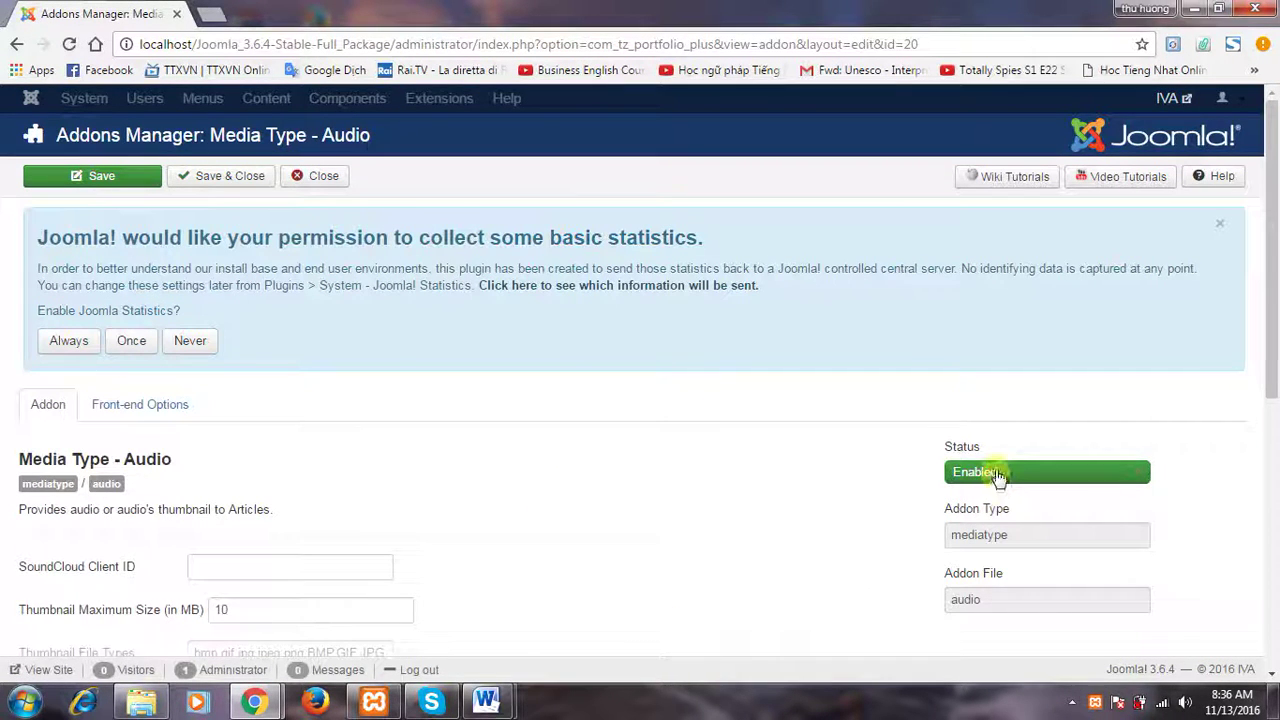
pyautogui.scroll(-5, 760, 510)
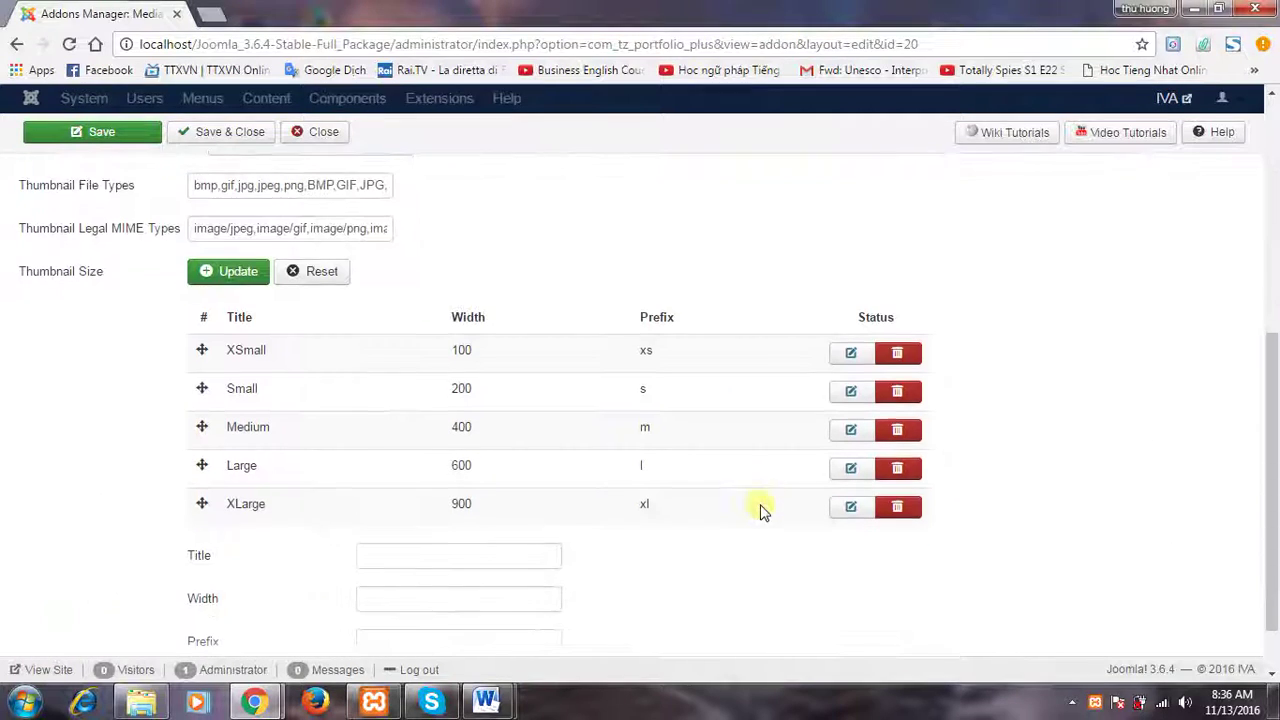
pyautogui.scroll(-1, 870, 420)
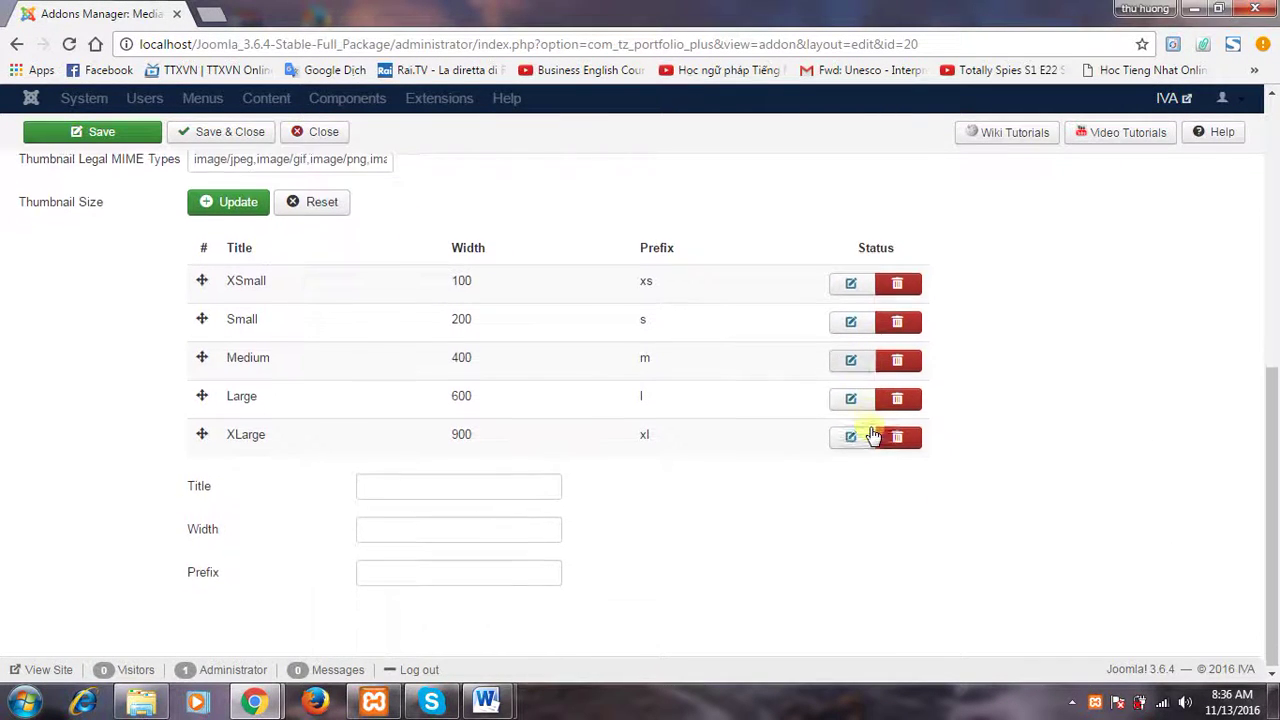
pyautogui.scroll(8, 860, 430)
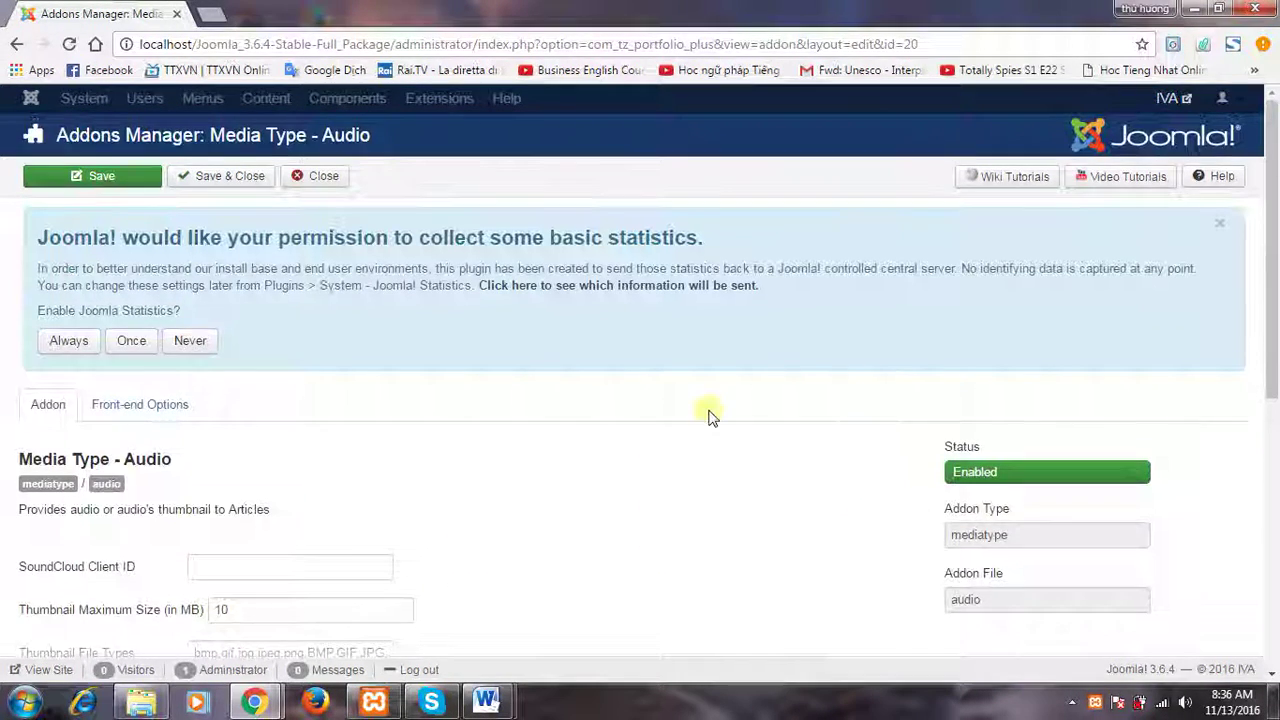
# - Review the audio addon's front-end options, including the SoundCloud and related audio settings, and save and close the addon
pyautogui.click(157, 403)
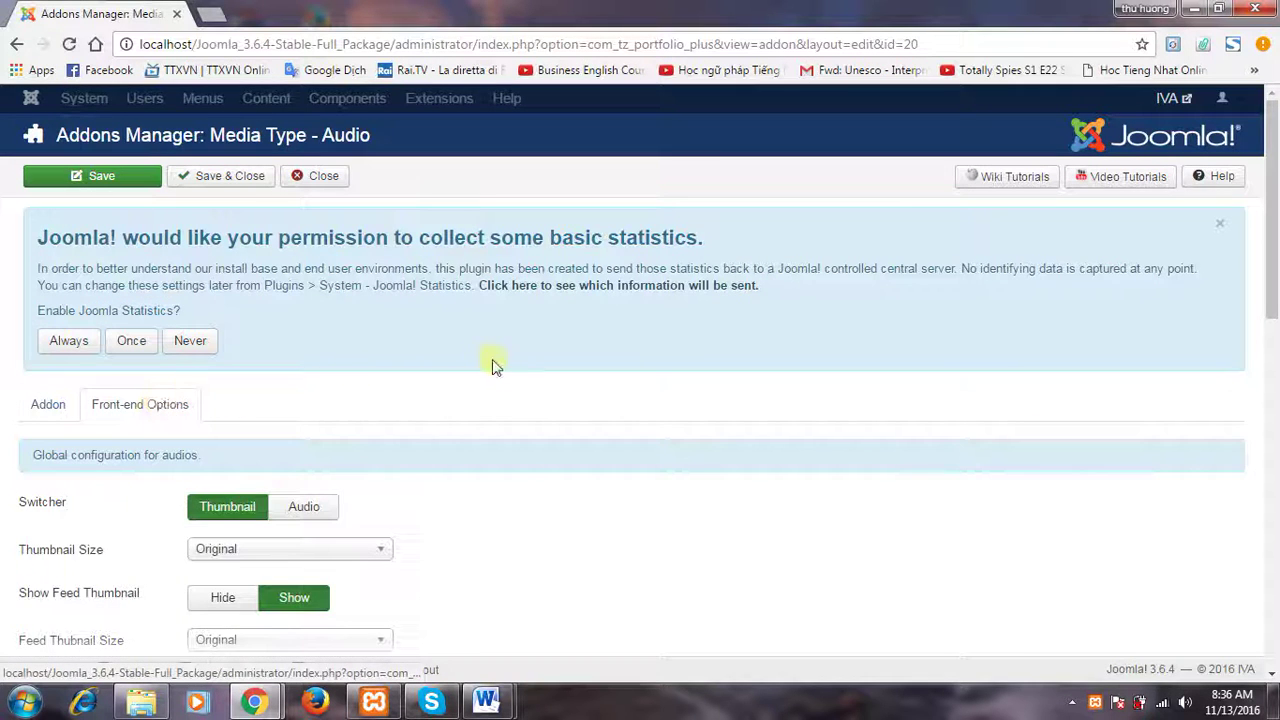
pyautogui.scroll(-3, 492, 366)
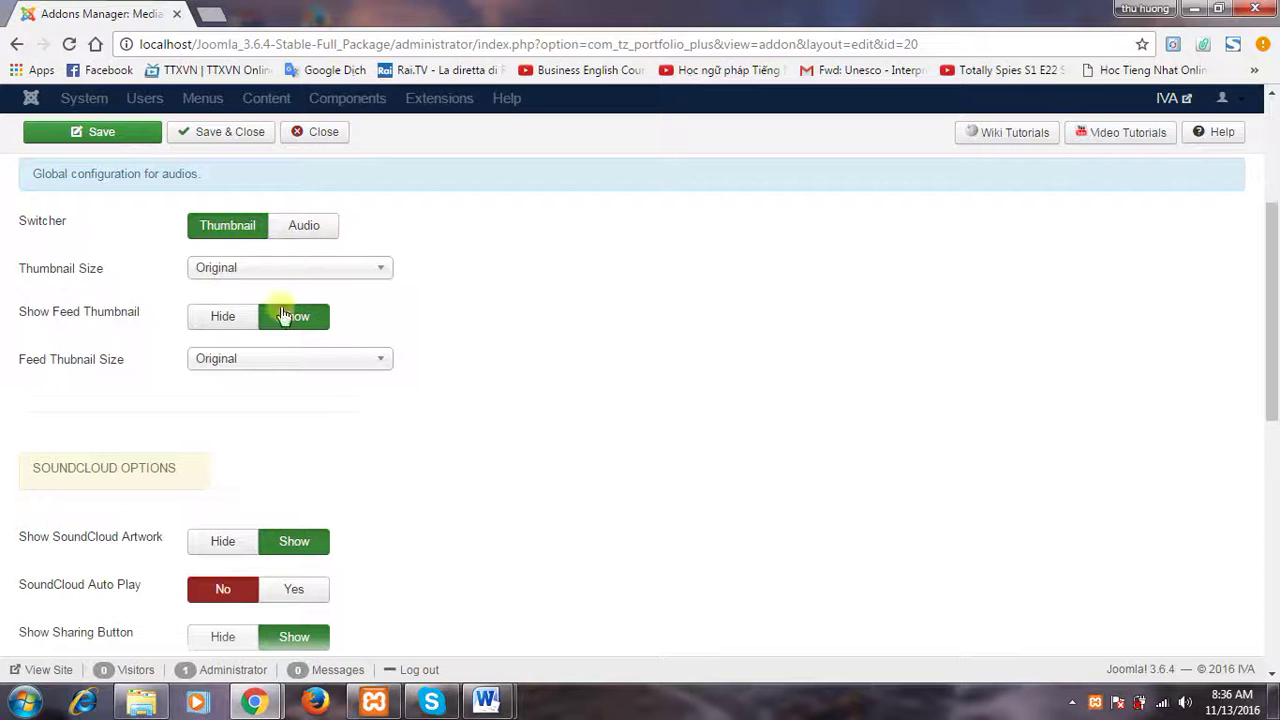
pyautogui.scroll(-1, 277, 365)
pyautogui.scroll(-1, 277, 371)
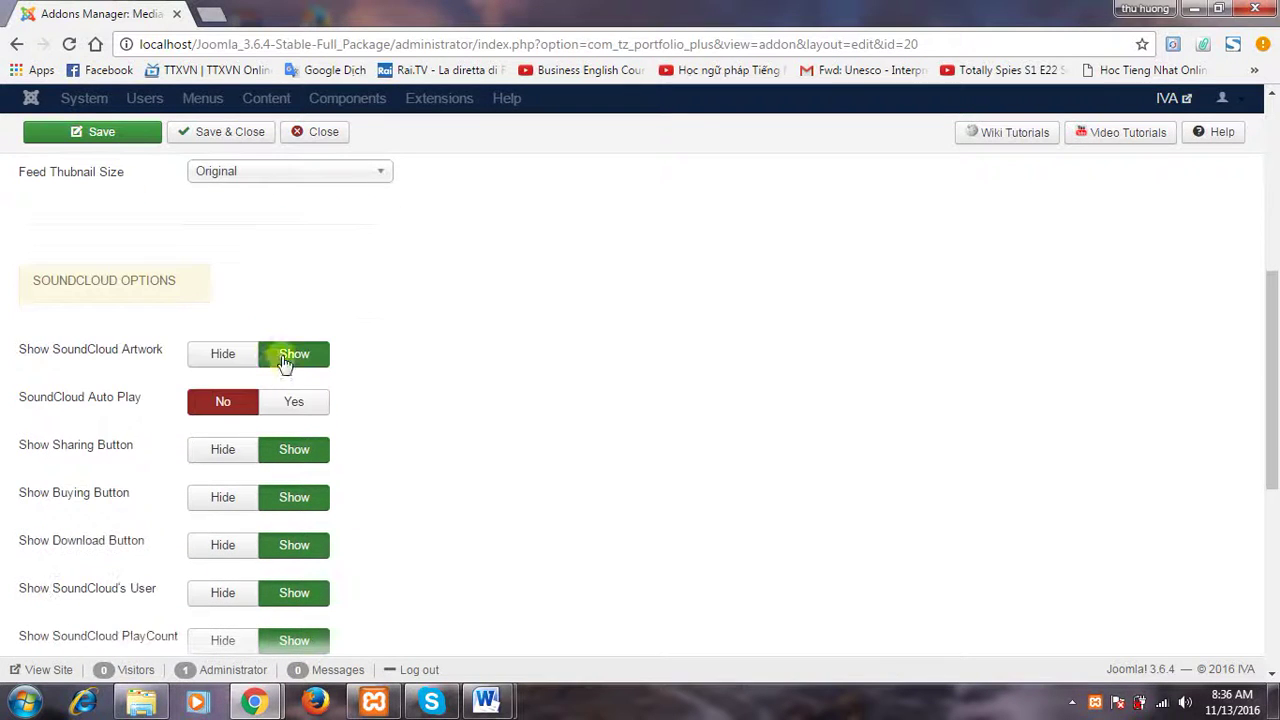
pyautogui.scroll(-2, 297, 463)
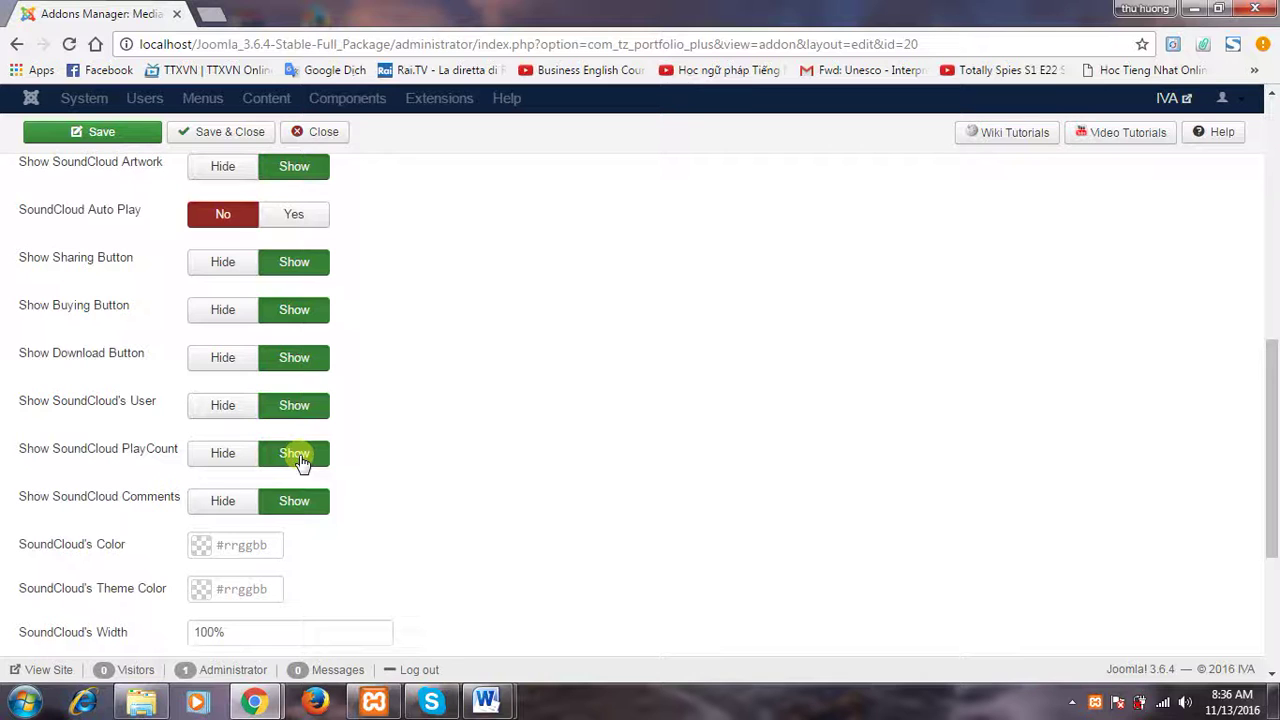
pyautogui.scroll(-2, 300, 460)
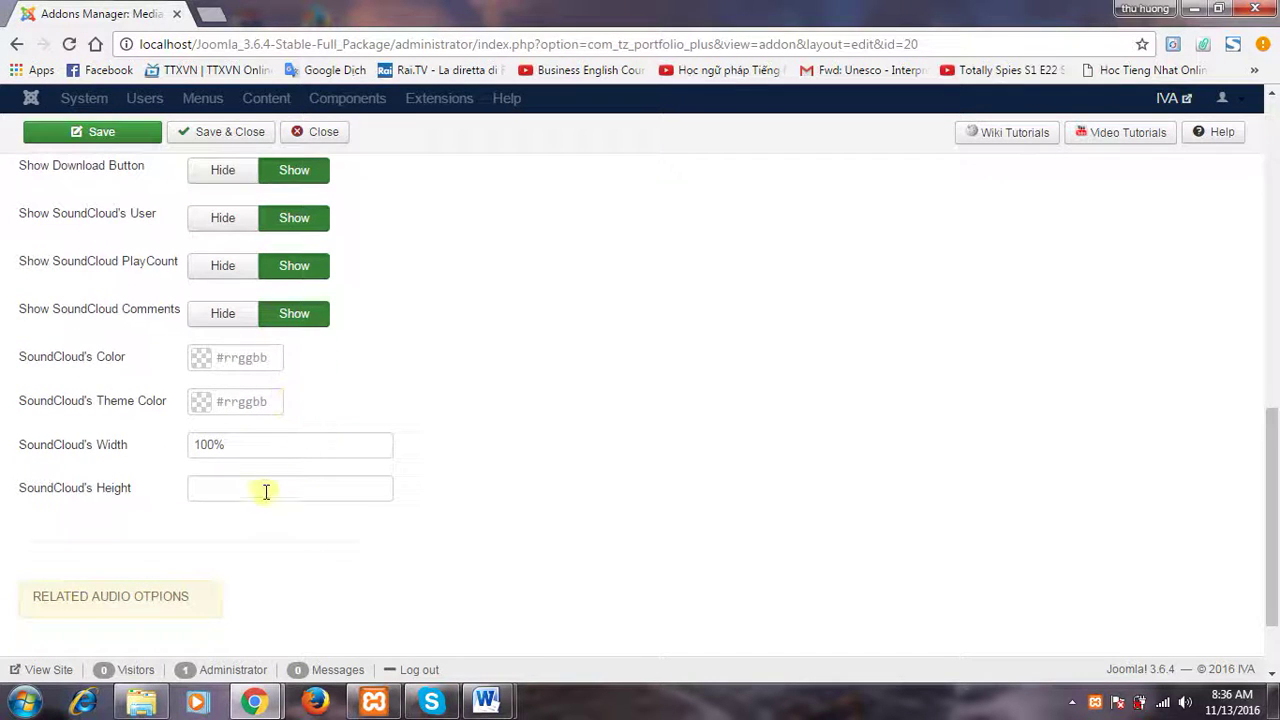
pyautogui.scroll(-1, 266, 491)
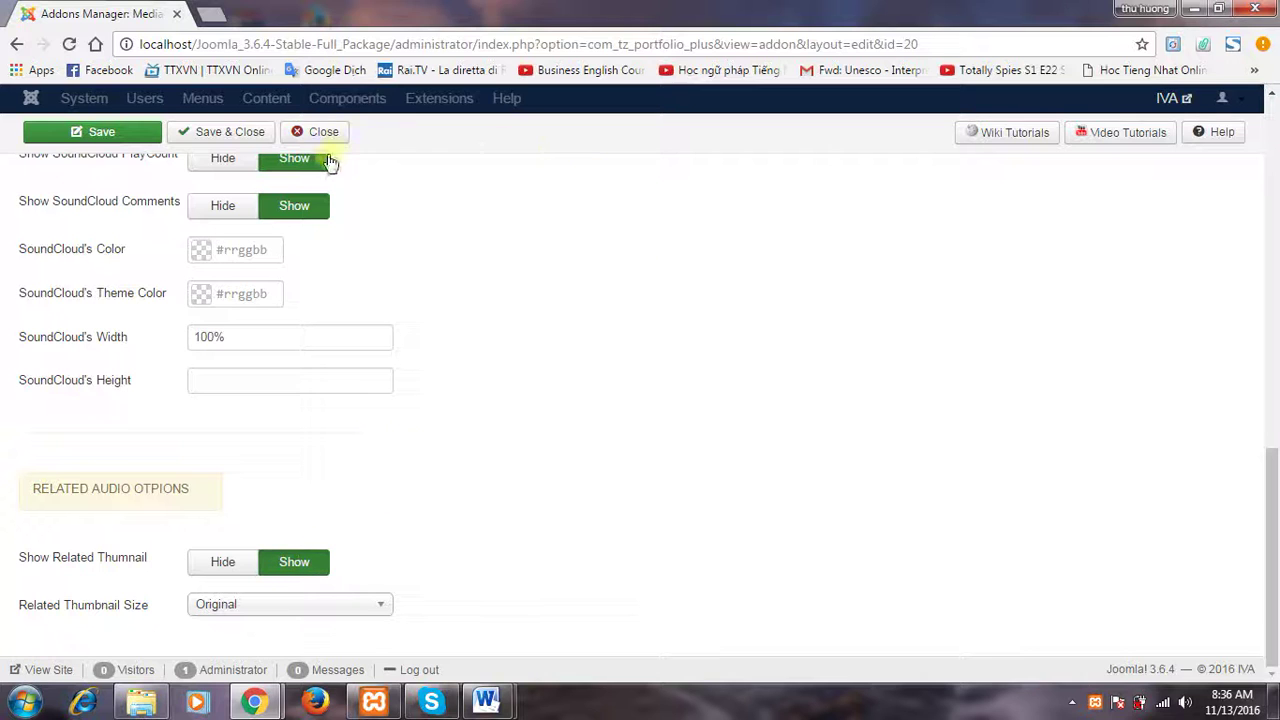
pyautogui.click(233, 134)
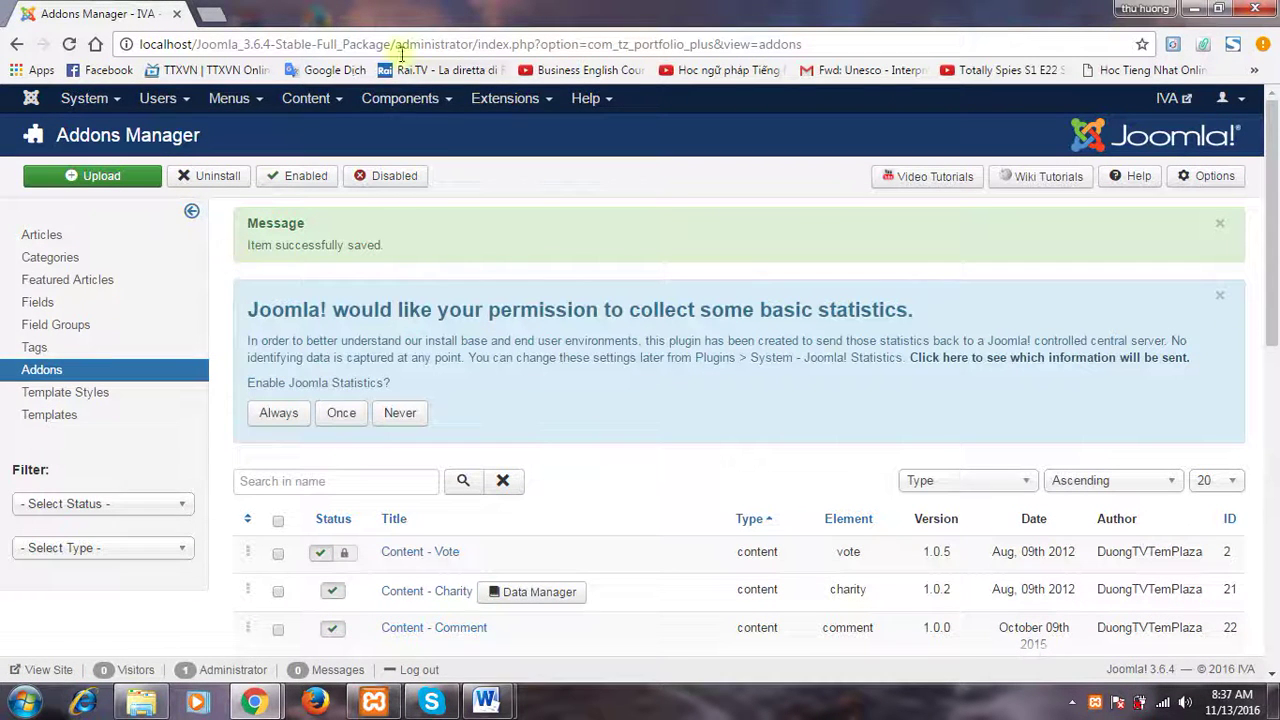
# - Open the Home menu item for editing and change its menu item type to TZ Portfolio Plus Date Articles
pyautogui.click(250, 100)
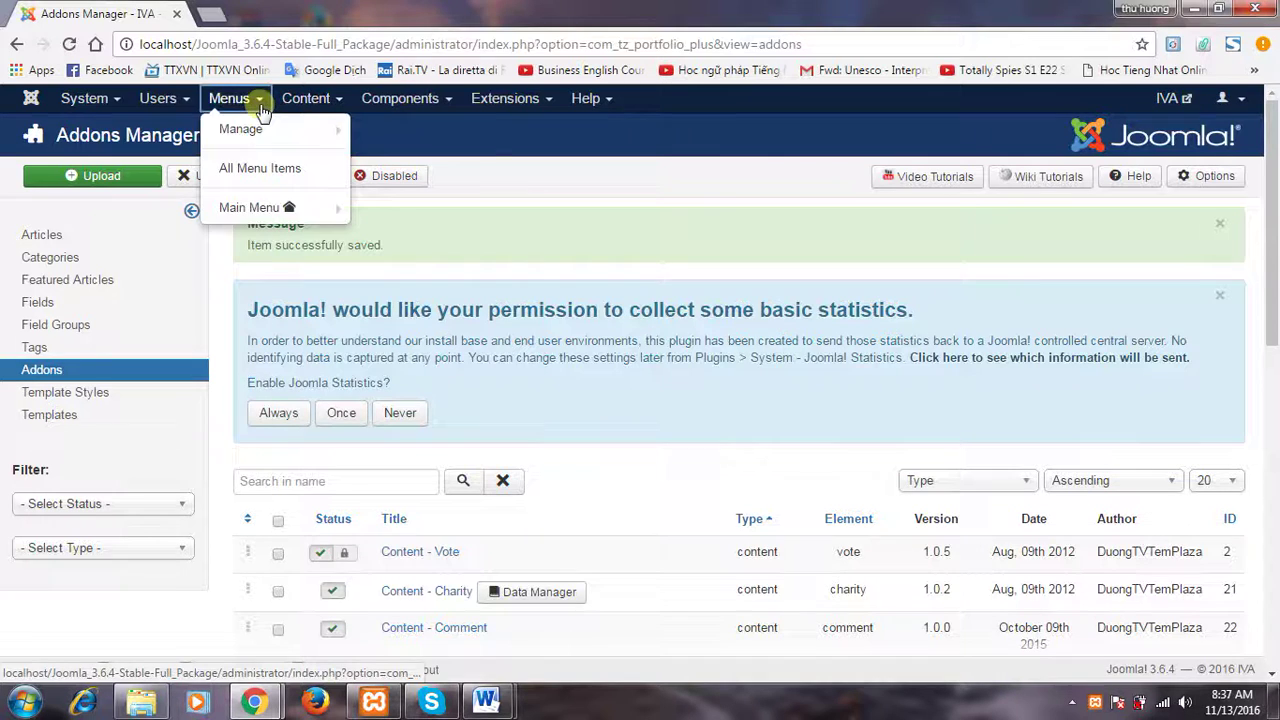
pyautogui.click(239, 167)
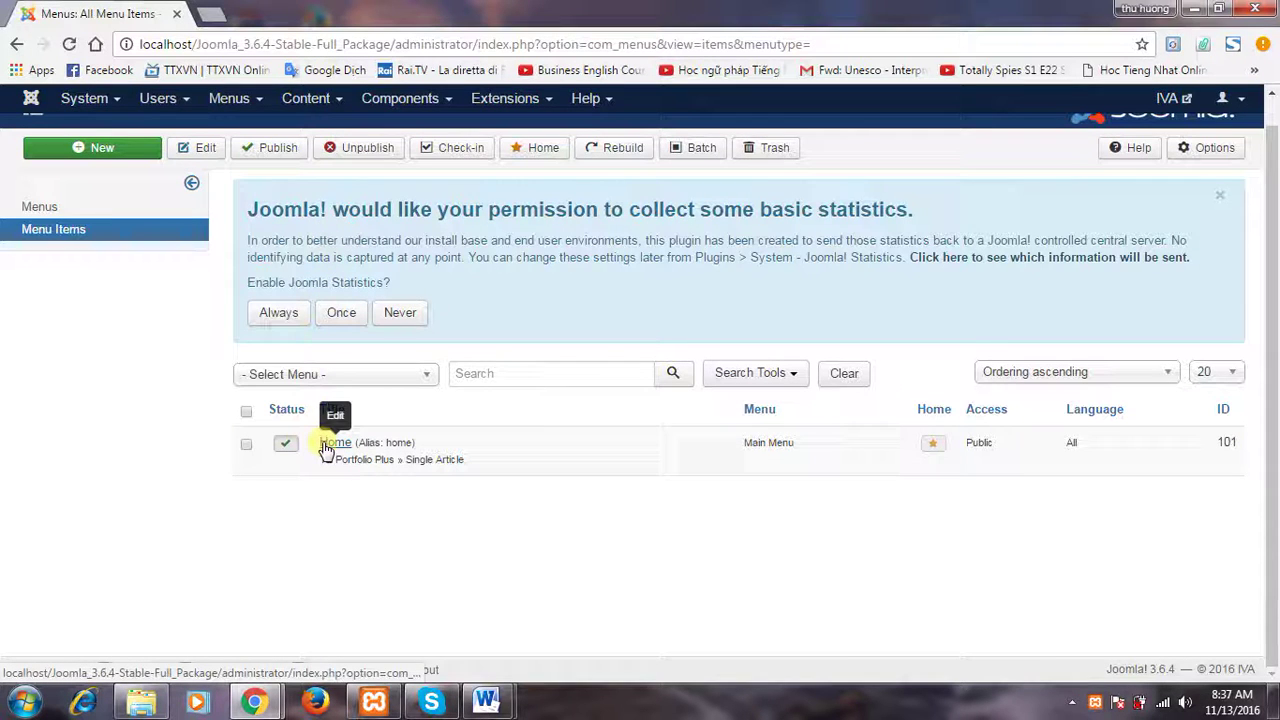
pyautogui.click(324, 443)
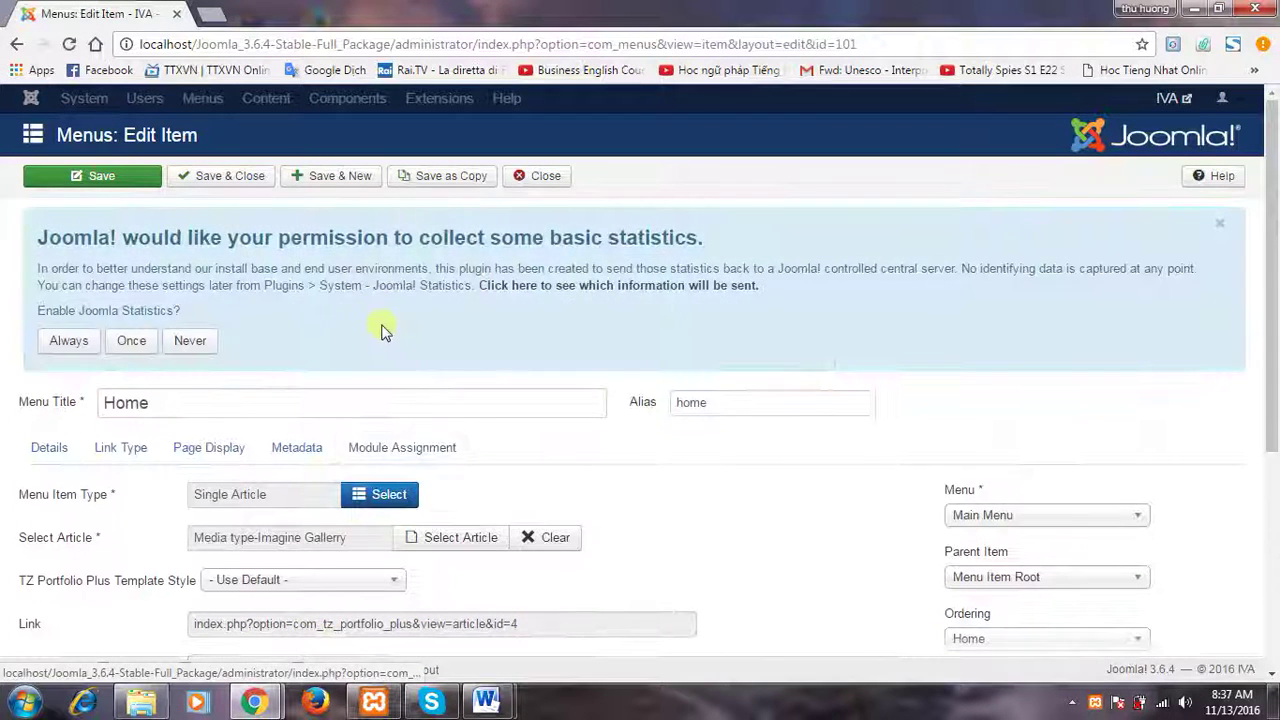
pyautogui.click(363, 497)
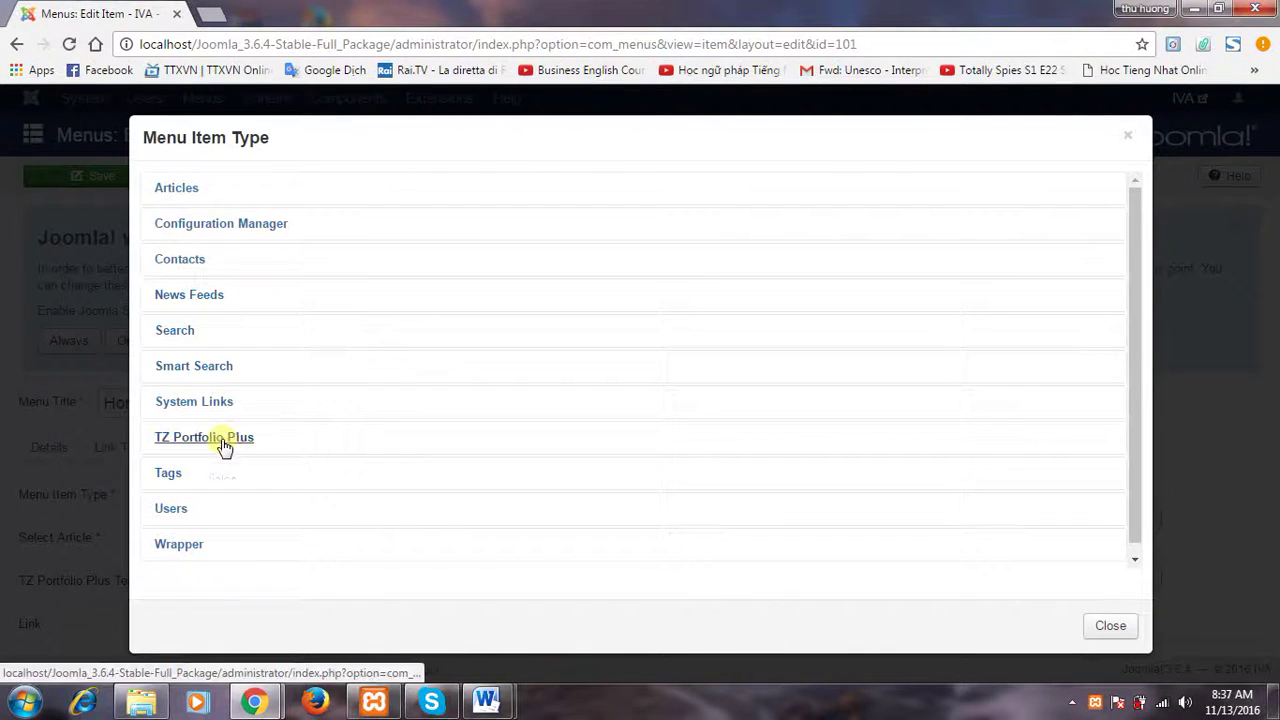
pyautogui.click(225, 446)
pyautogui.scroll(-1, 229, 481)
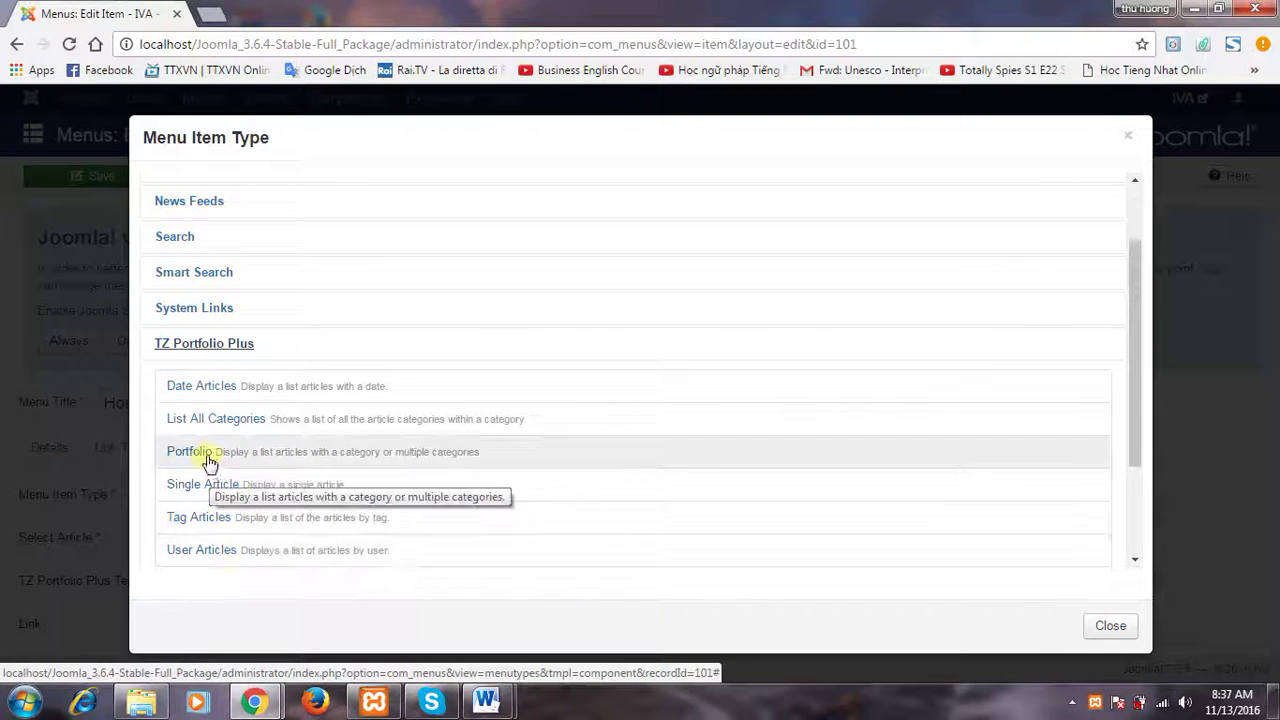
pyautogui.click(236, 385)
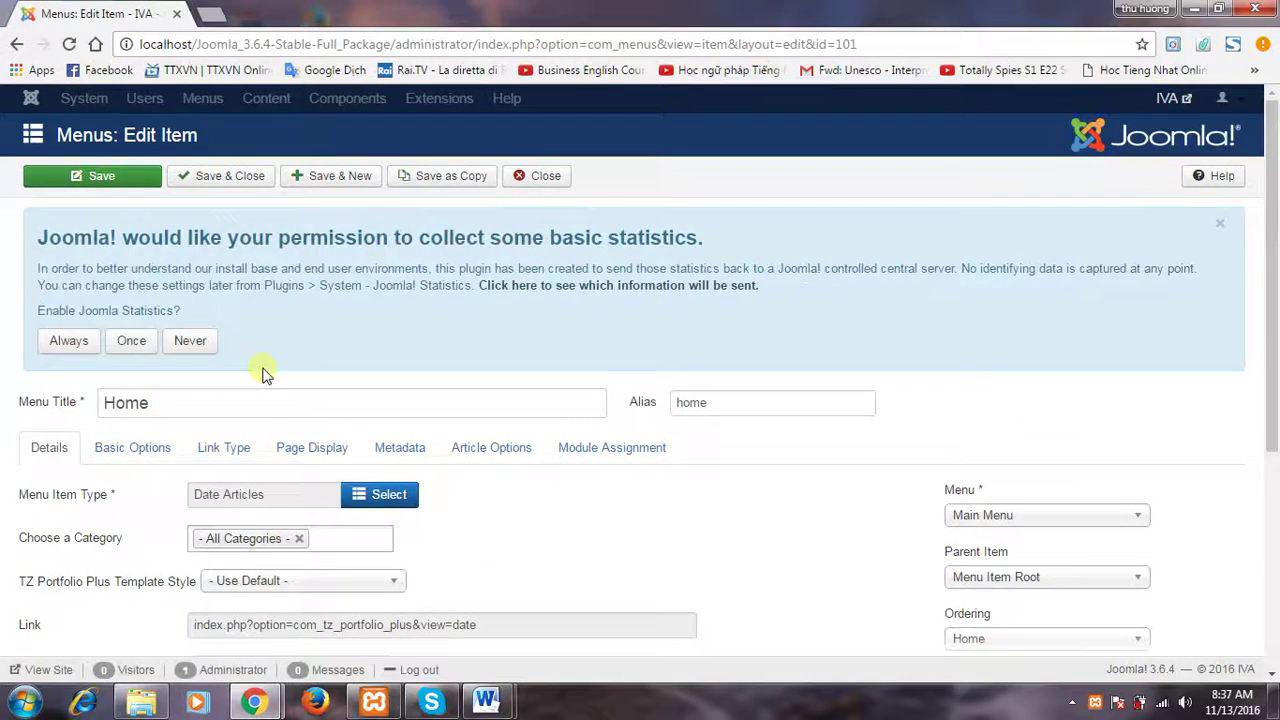
# - Check the Home menu item's detail settings for the date articles view, and save and close the menu item
pyautogui.scroll(-3, 265, 373)
pyautogui.scroll(1, 265, 373)
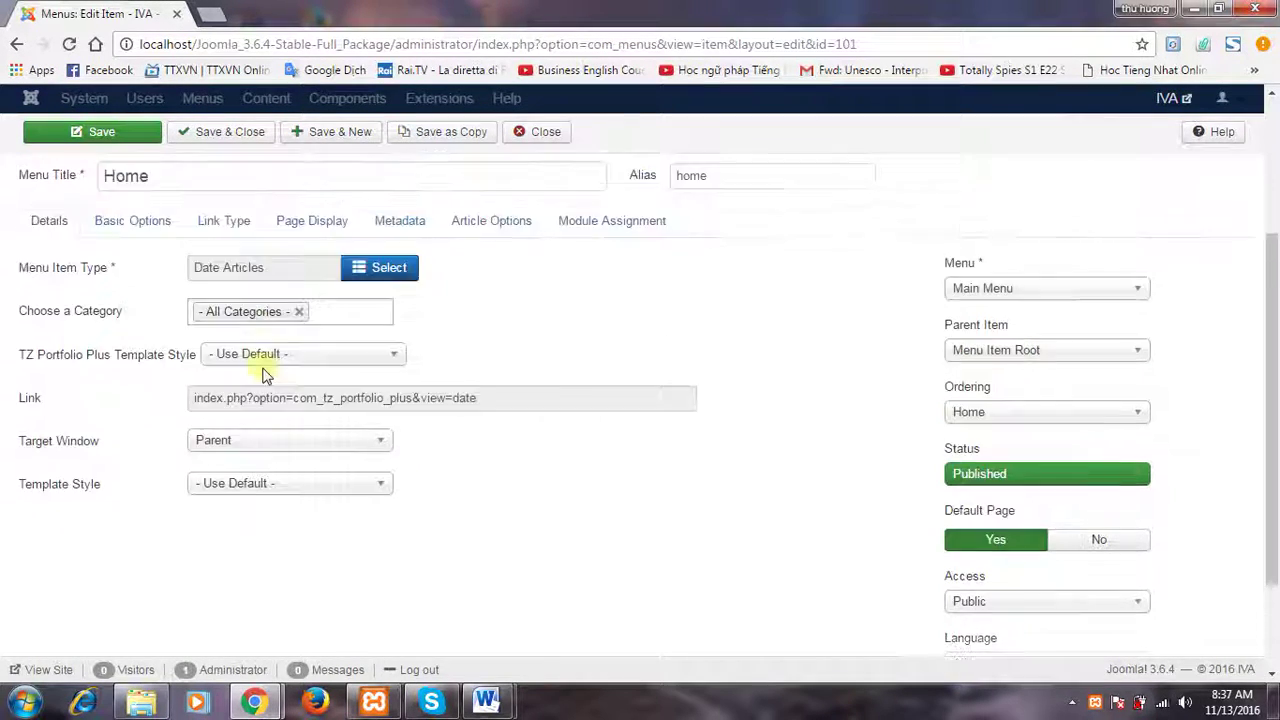
pyautogui.scroll(2, 265, 373)
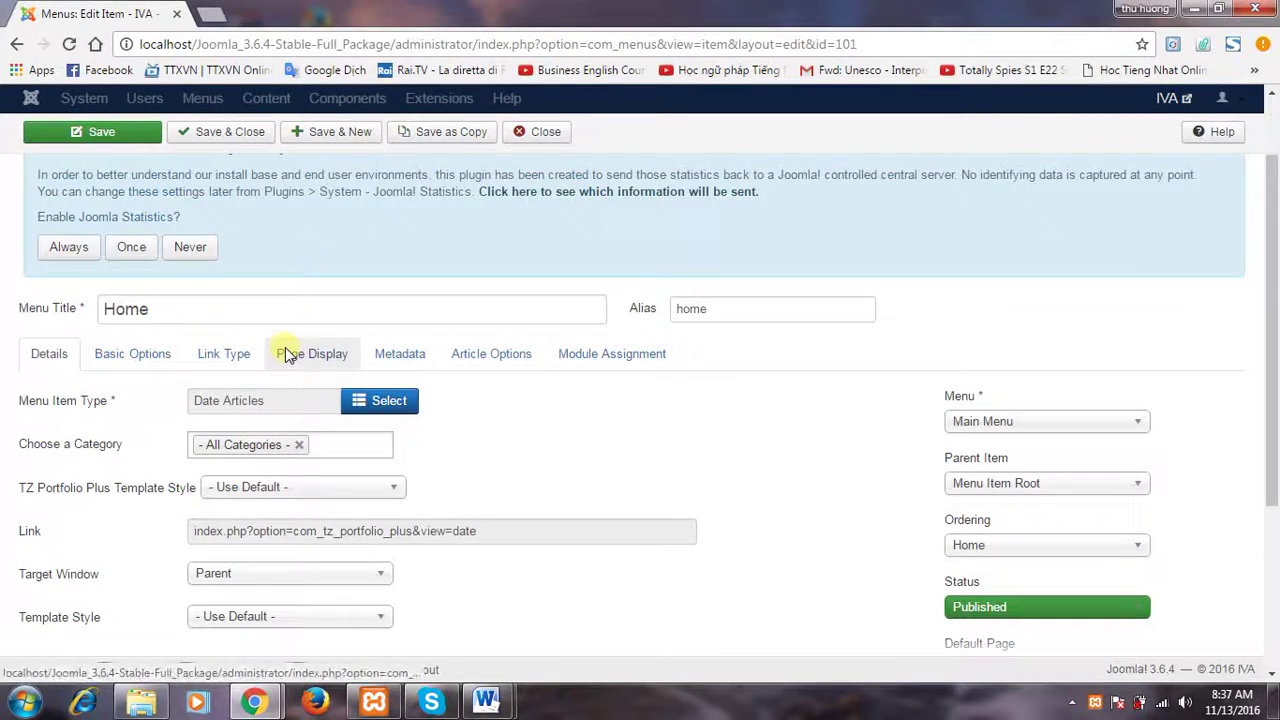
pyautogui.scroll(1, 285, 355)
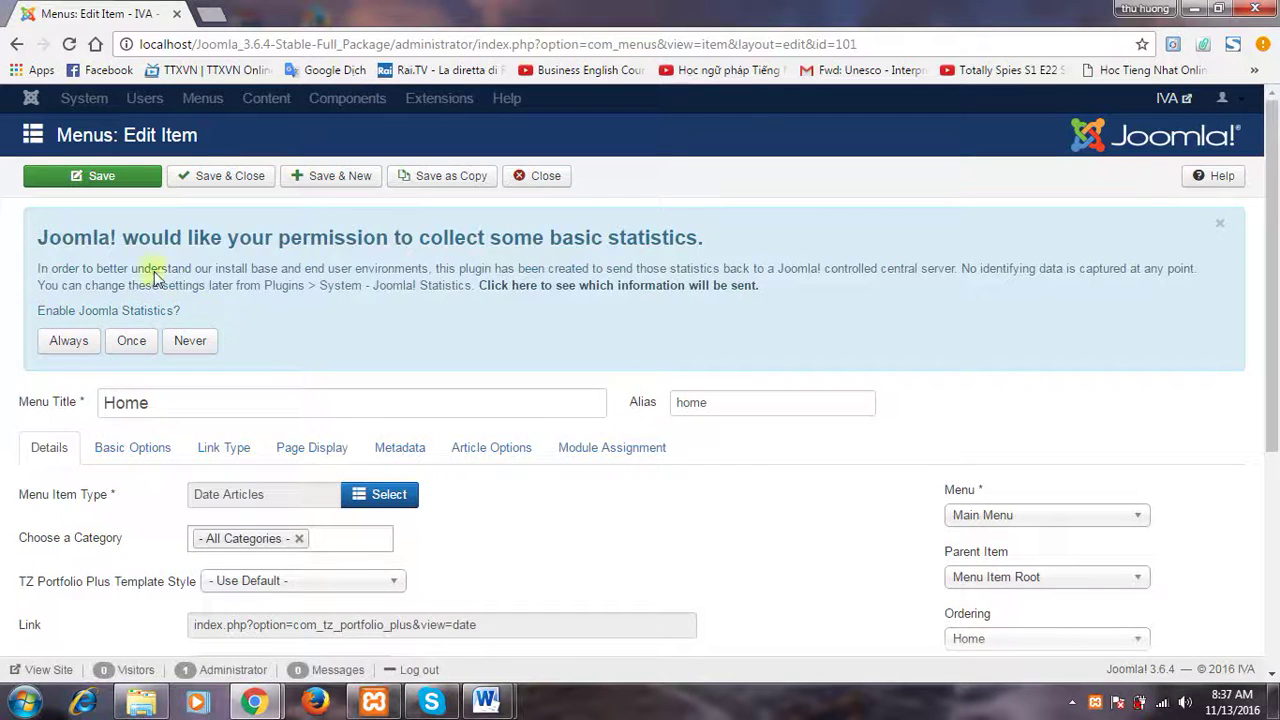
pyautogui.click(238, 180)
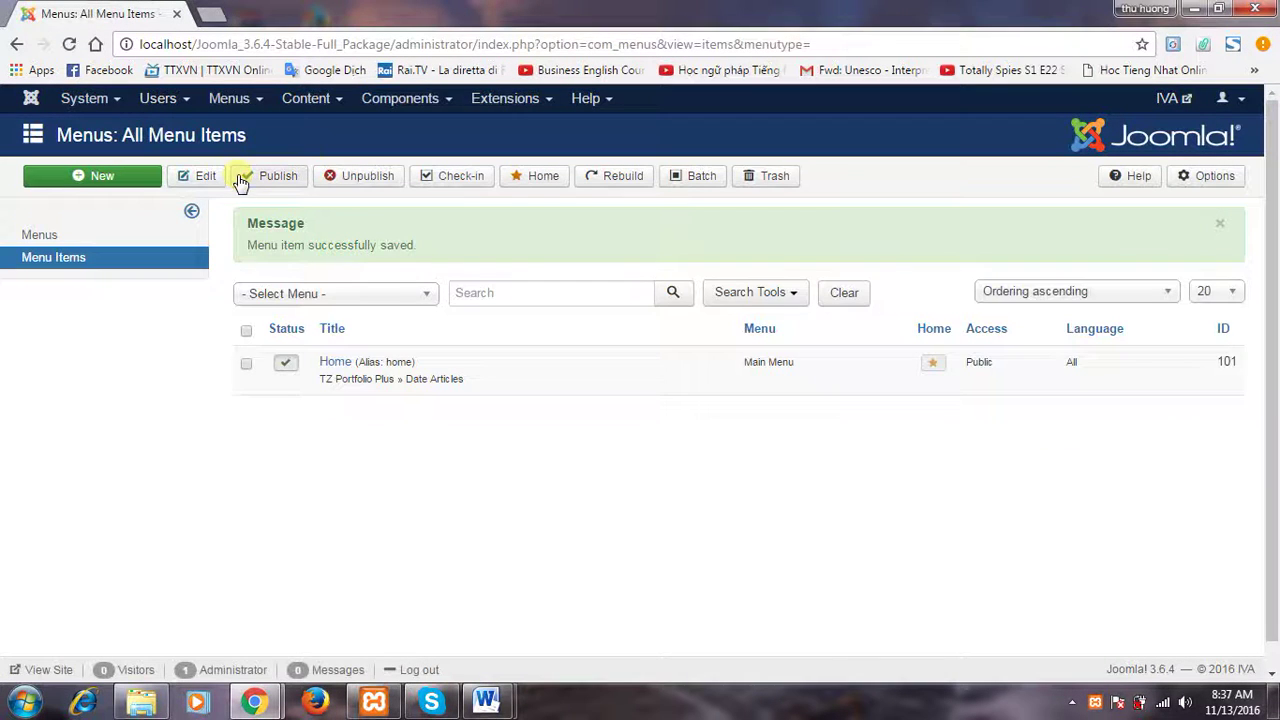
# - Open the list of site modules
pyautogui.click(522, 104)
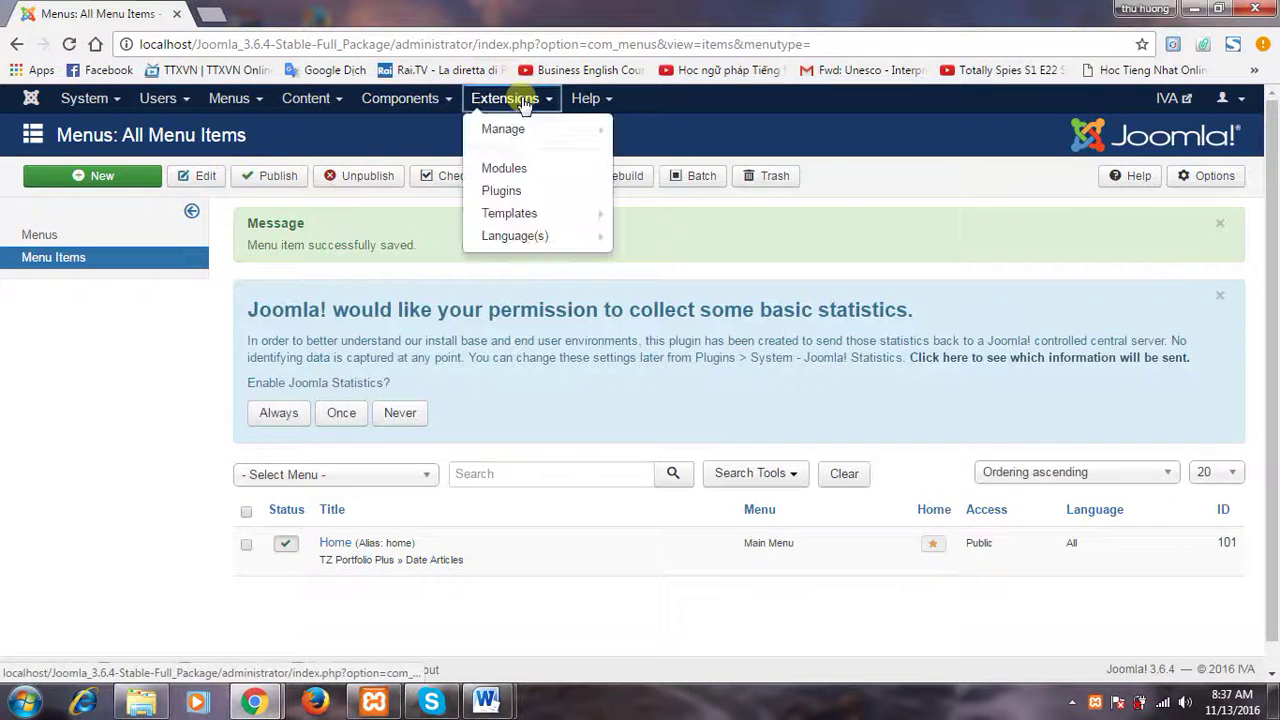
pyautogui.click(522, 170)
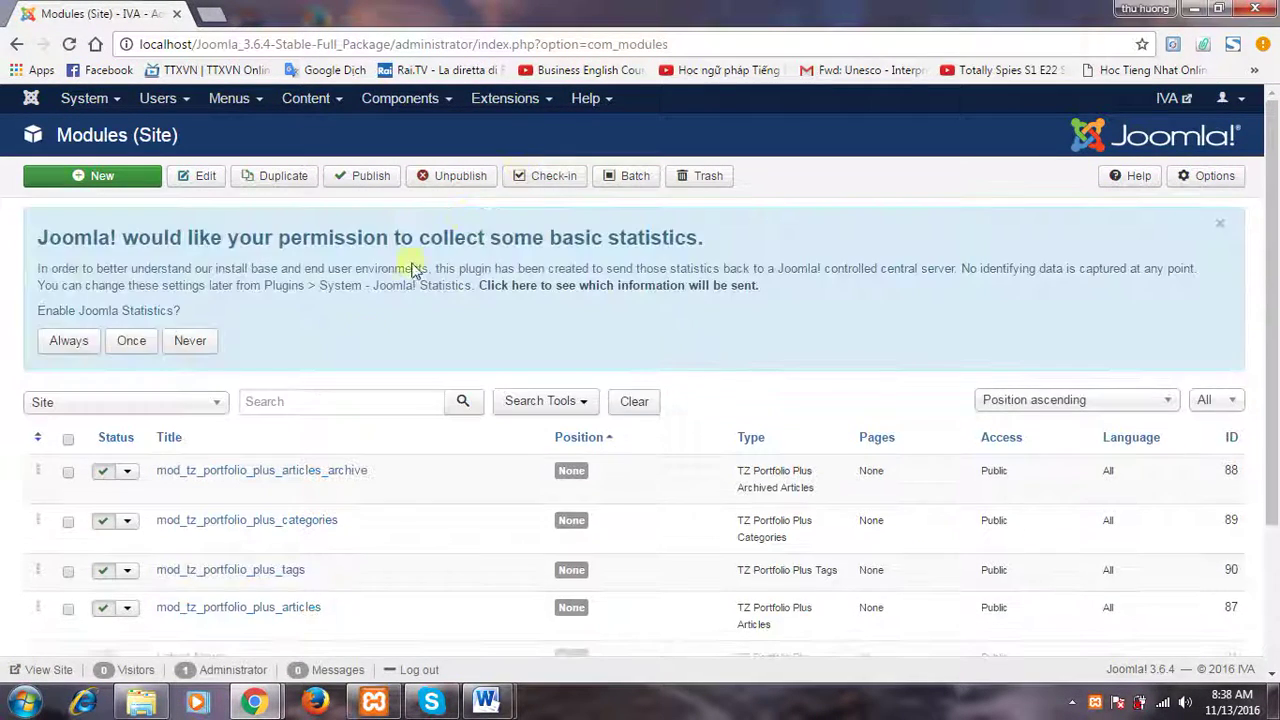
# - Open the mod_tz_portfolio_plus_articles_archive module and look through its module settings
pyautogui.click(280, 472)
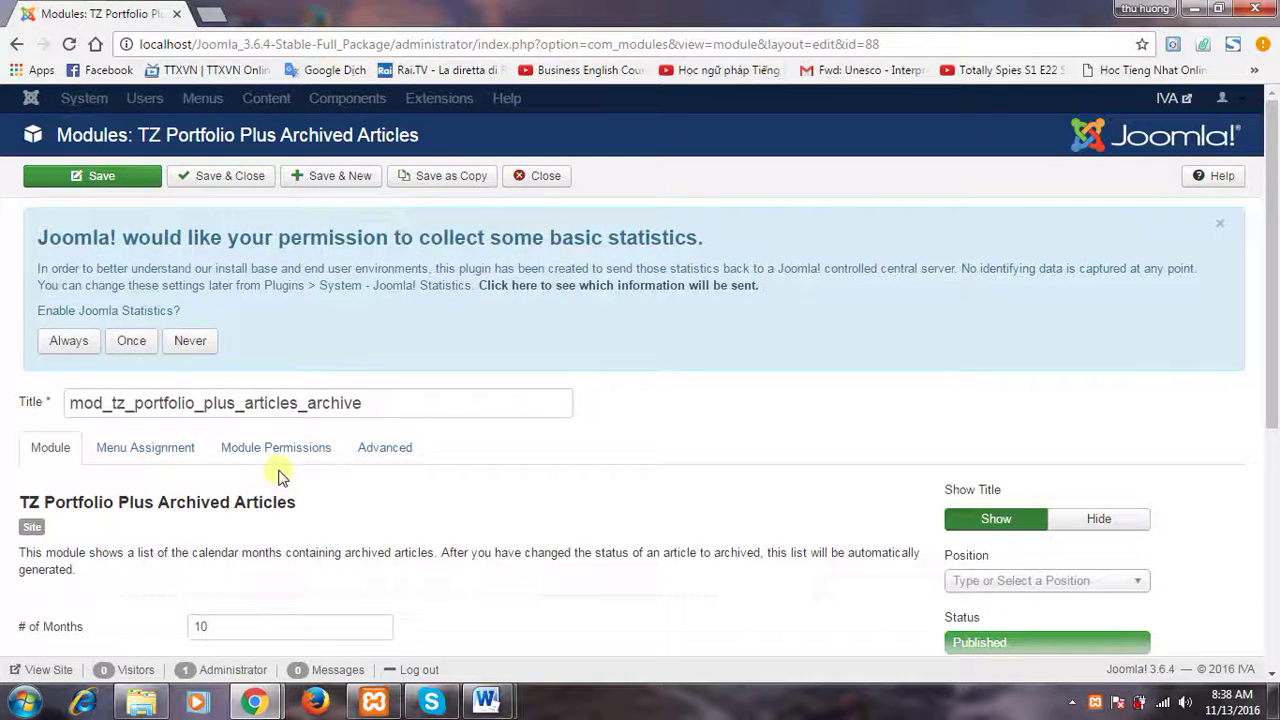
pyautogui.scroll(-2, 280, 475)
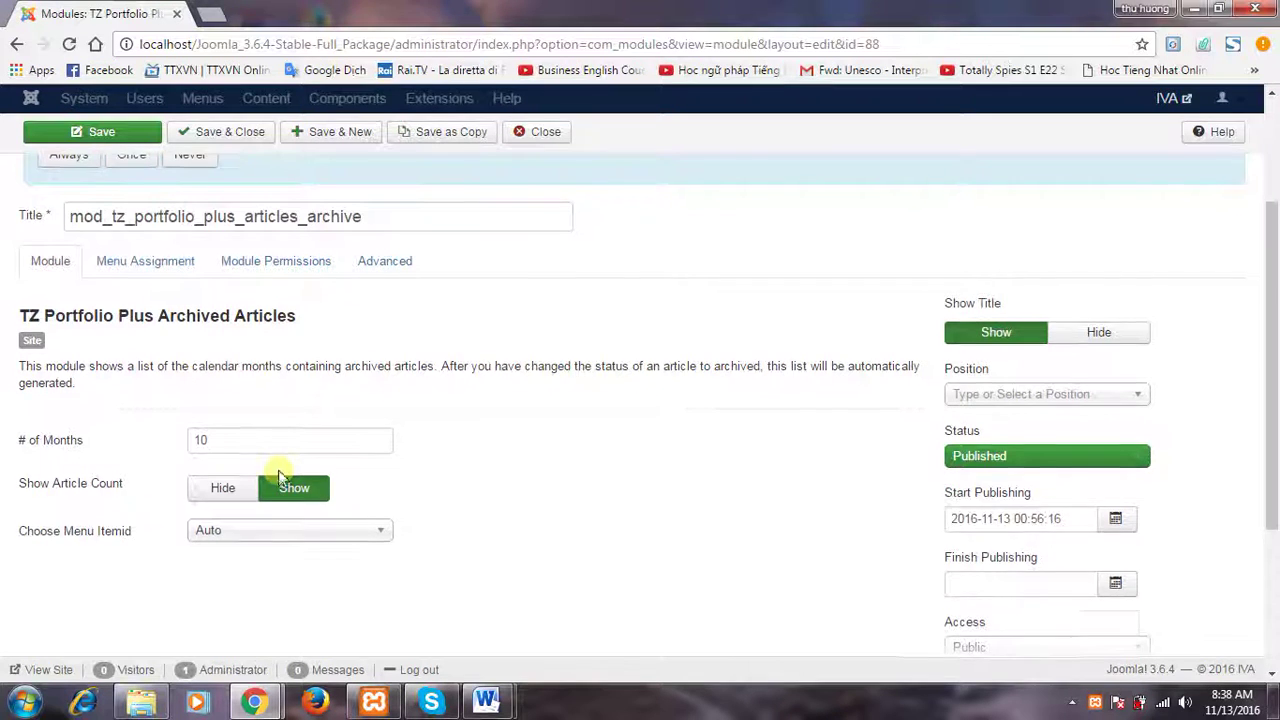
pyautogui.scroll(1, 280, 470)
pyautogui.scroll(-3, 280, 477)
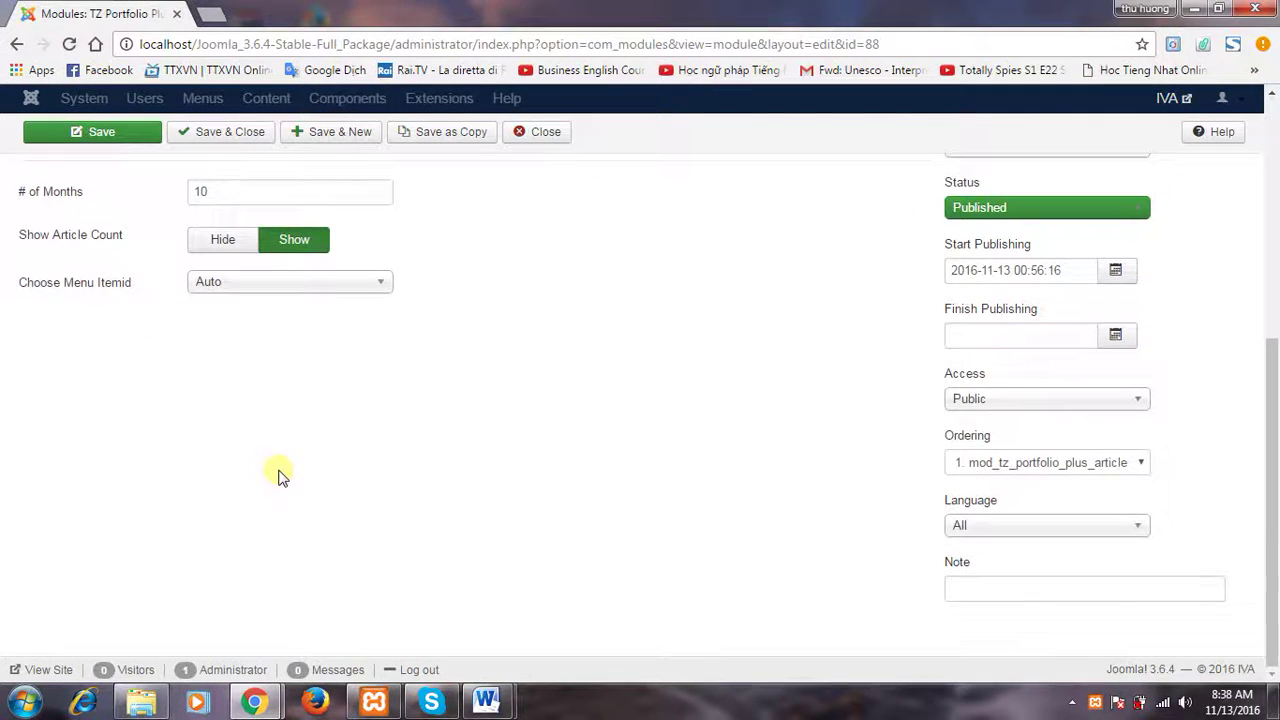
pyautogui.scroll(4, 291, 430)
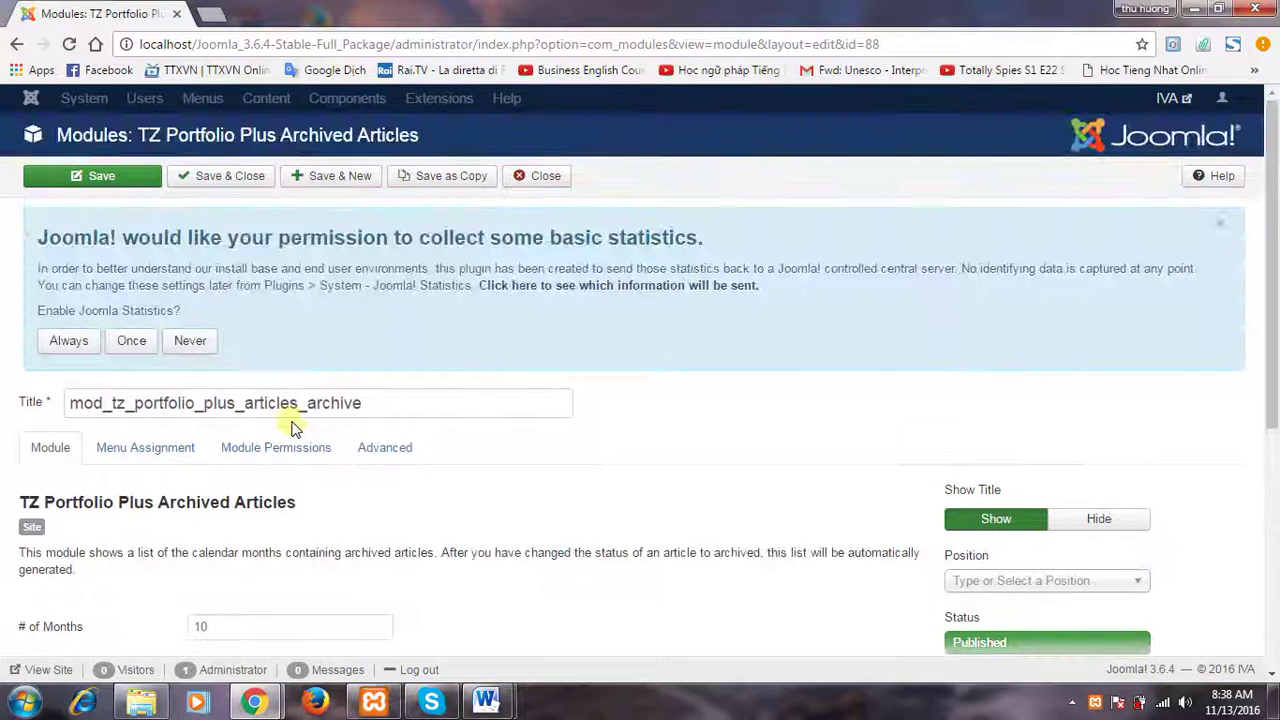
pyautogui.moveTo(486, 697)
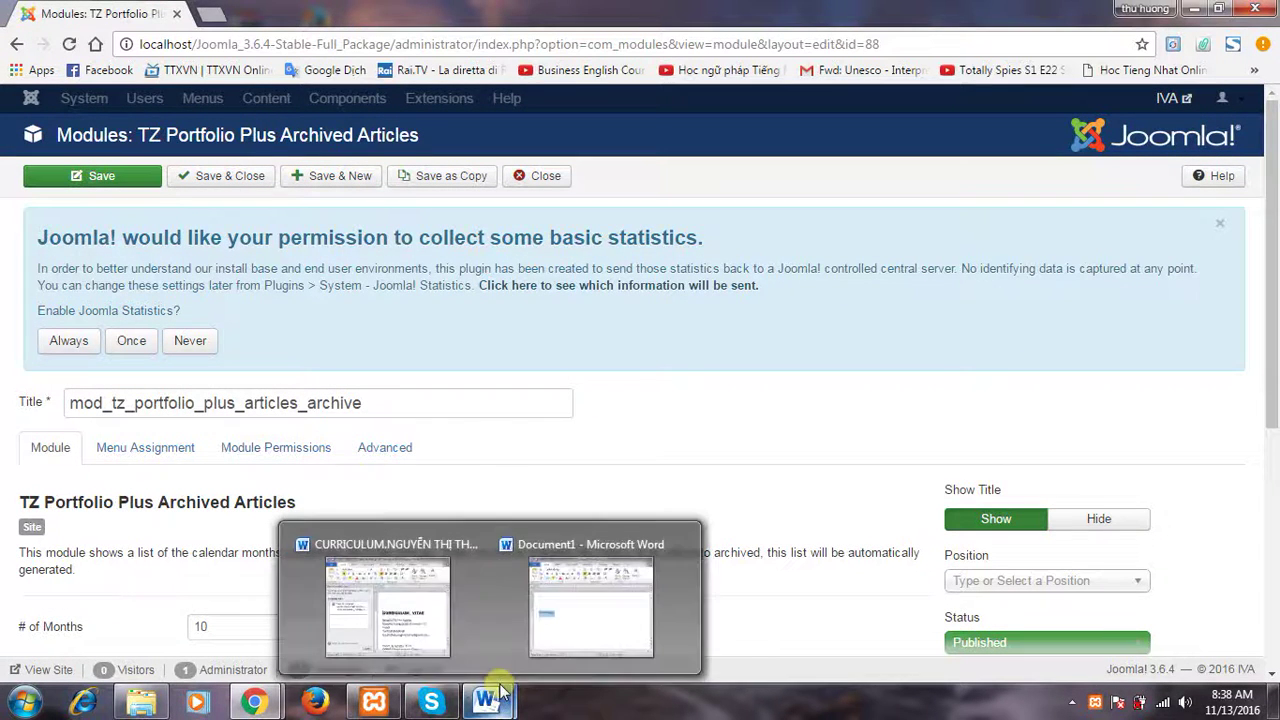
pyautogui.click(1072, 702)
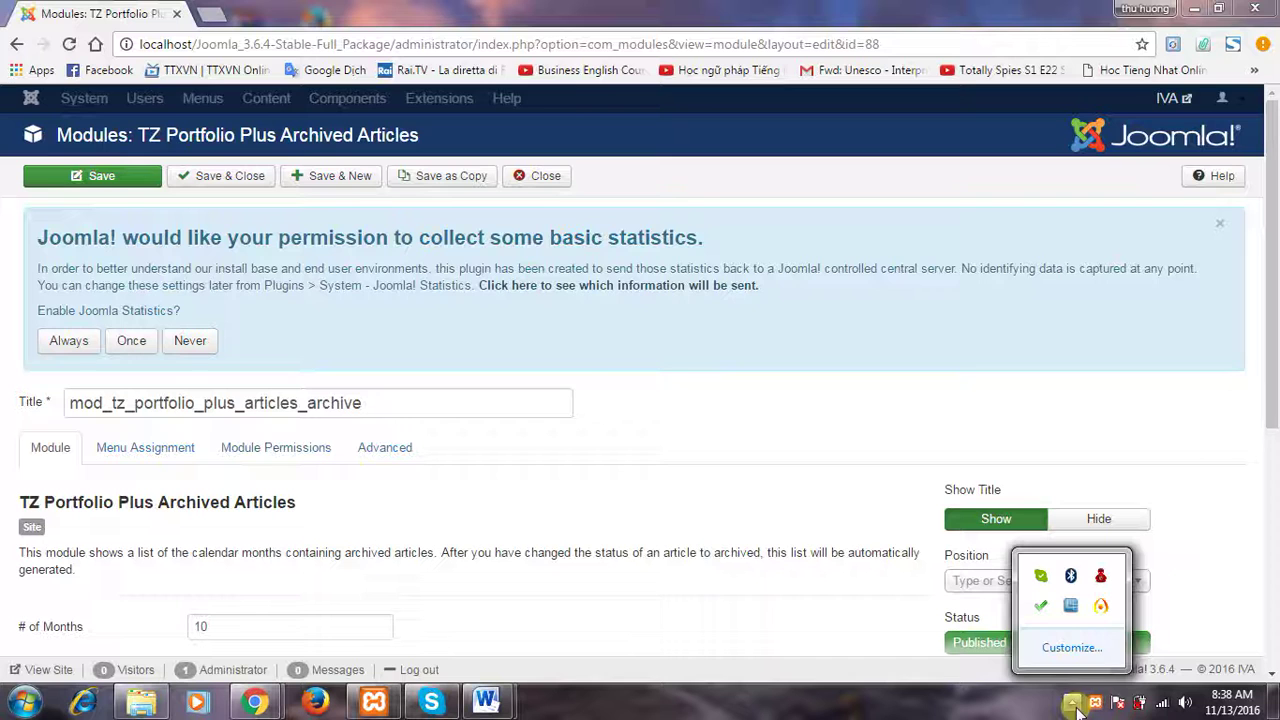
pyautogui.click(1105, 606)
pyautogui.click(1172, 654)
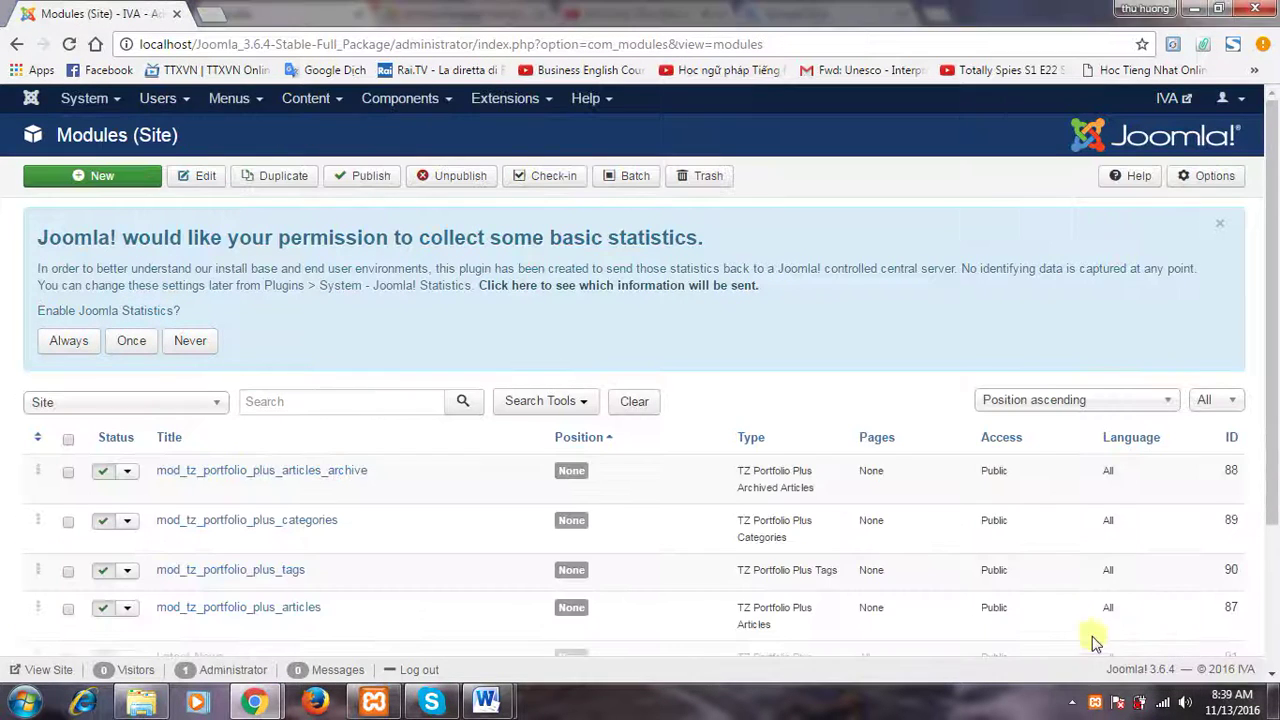
# - Open the mod_tz_portfolio_plus_articles module from the site modules list and display its audio options
pyautogui.scroll(-2, 399, 507)
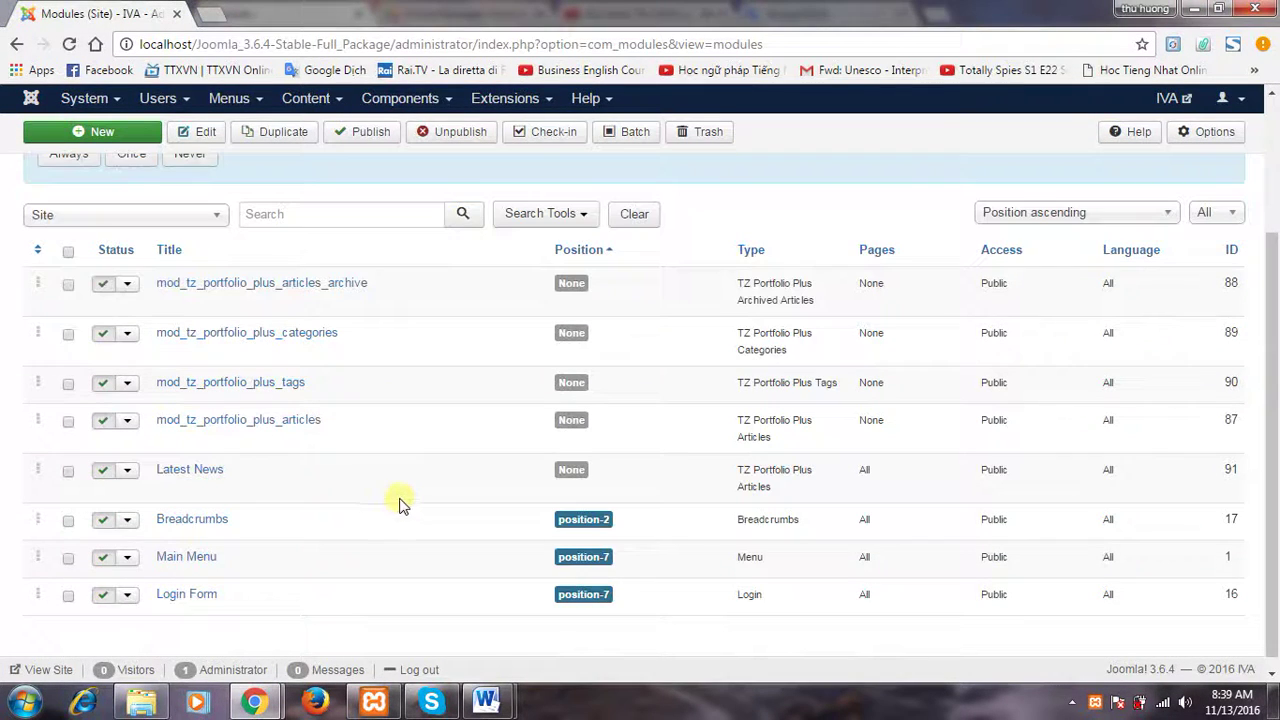
pyautogui.click(266, 421)
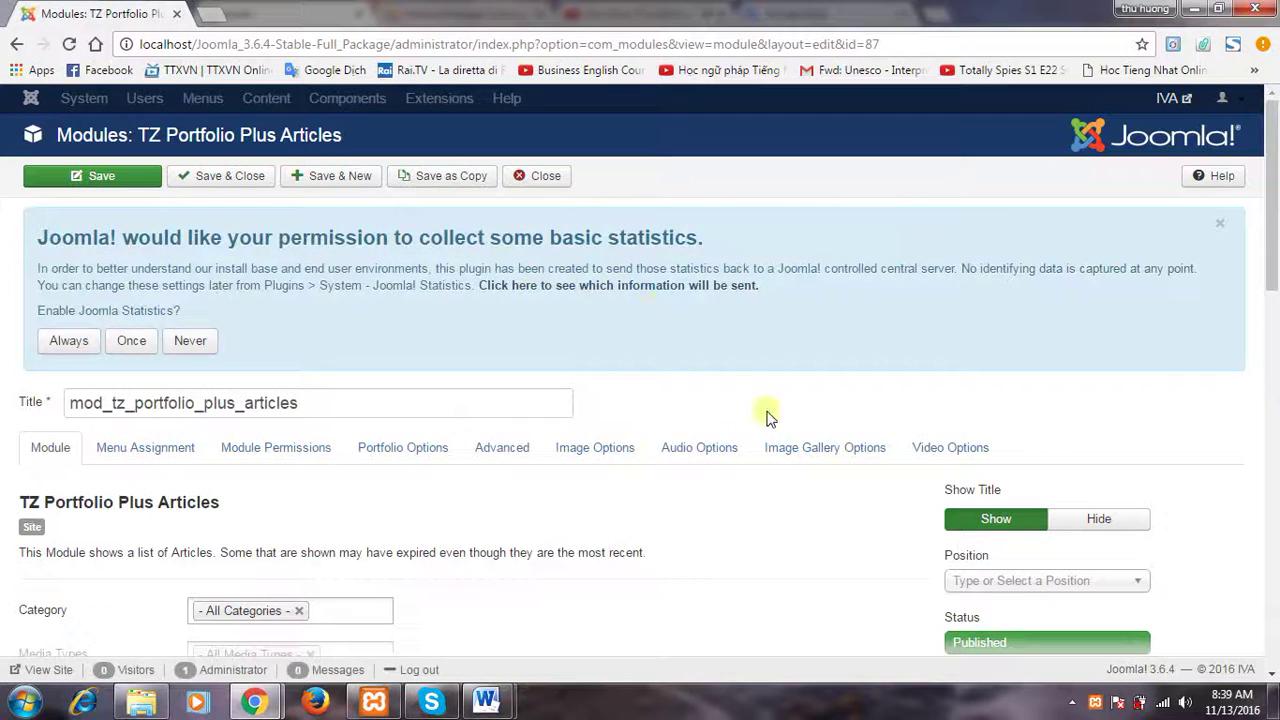
pyautogui.click(705, 452)
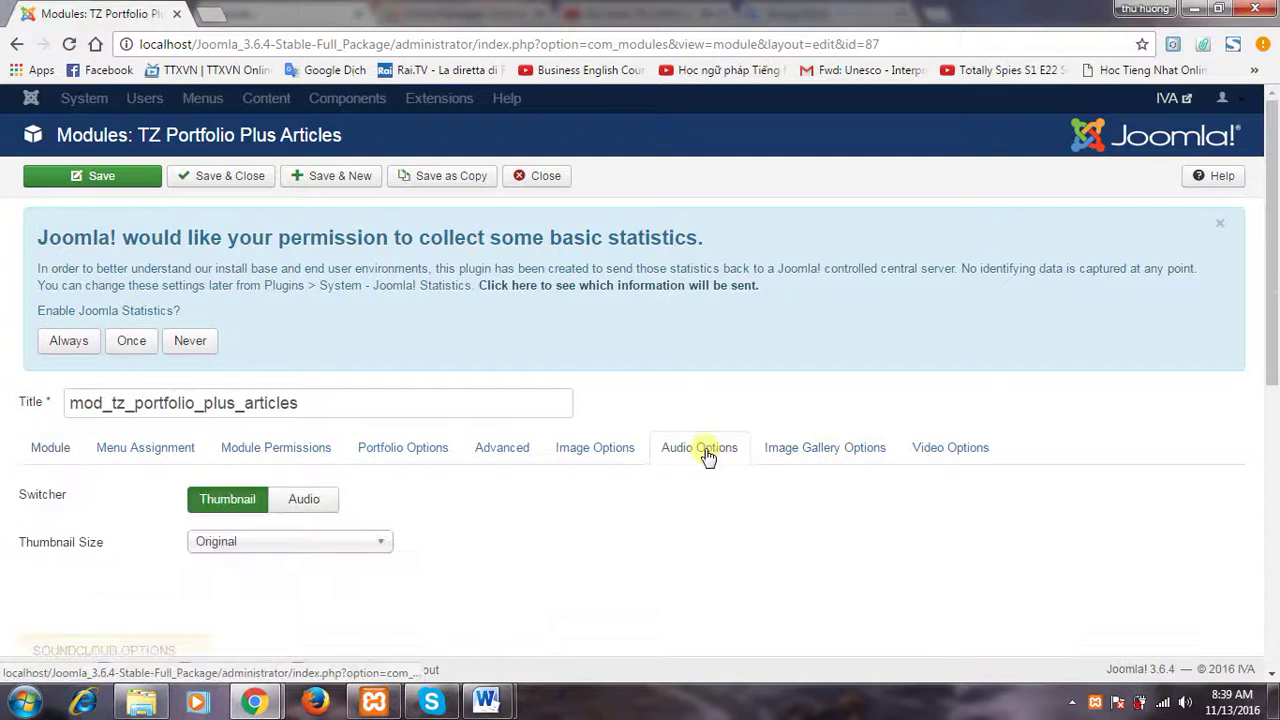
pyautogui.scroll(-3, 314, 543)
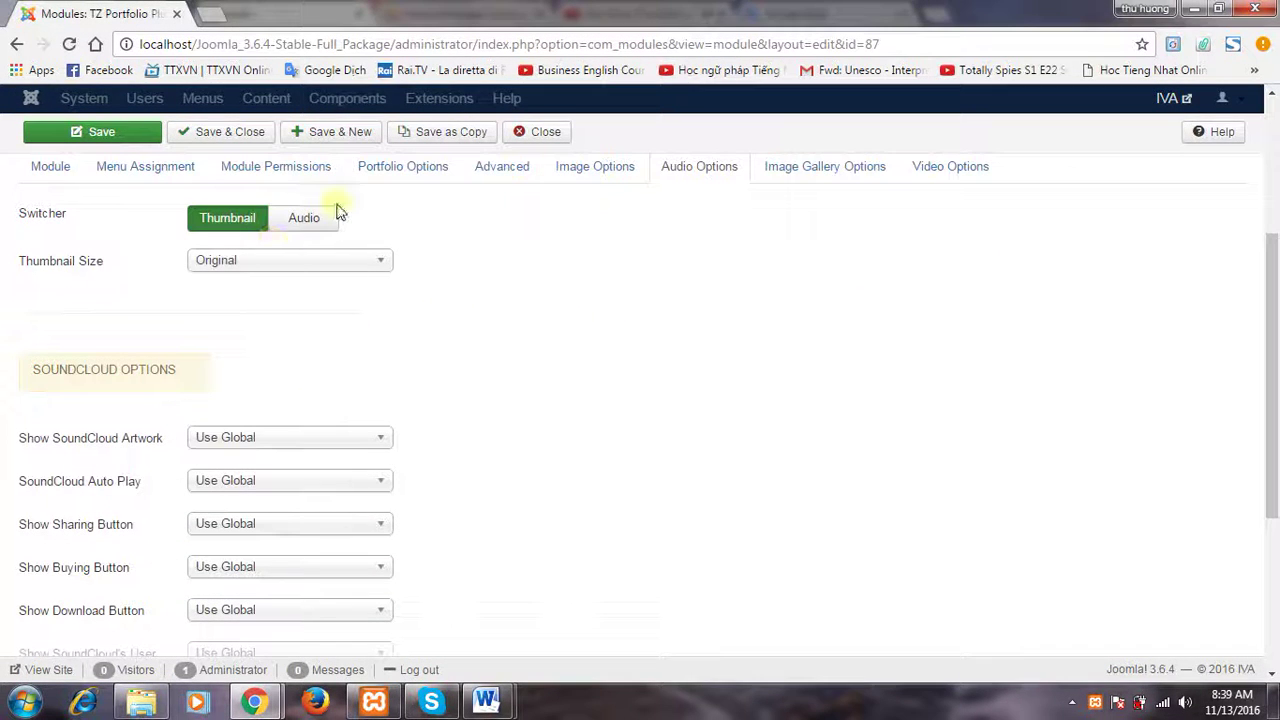
# - Check the choices for SoundCloud artwork, auto play, sharing button and buying button, choosing Use Global for each
pyautogui.click(303, 447)
pyautogui.click(296, 493)
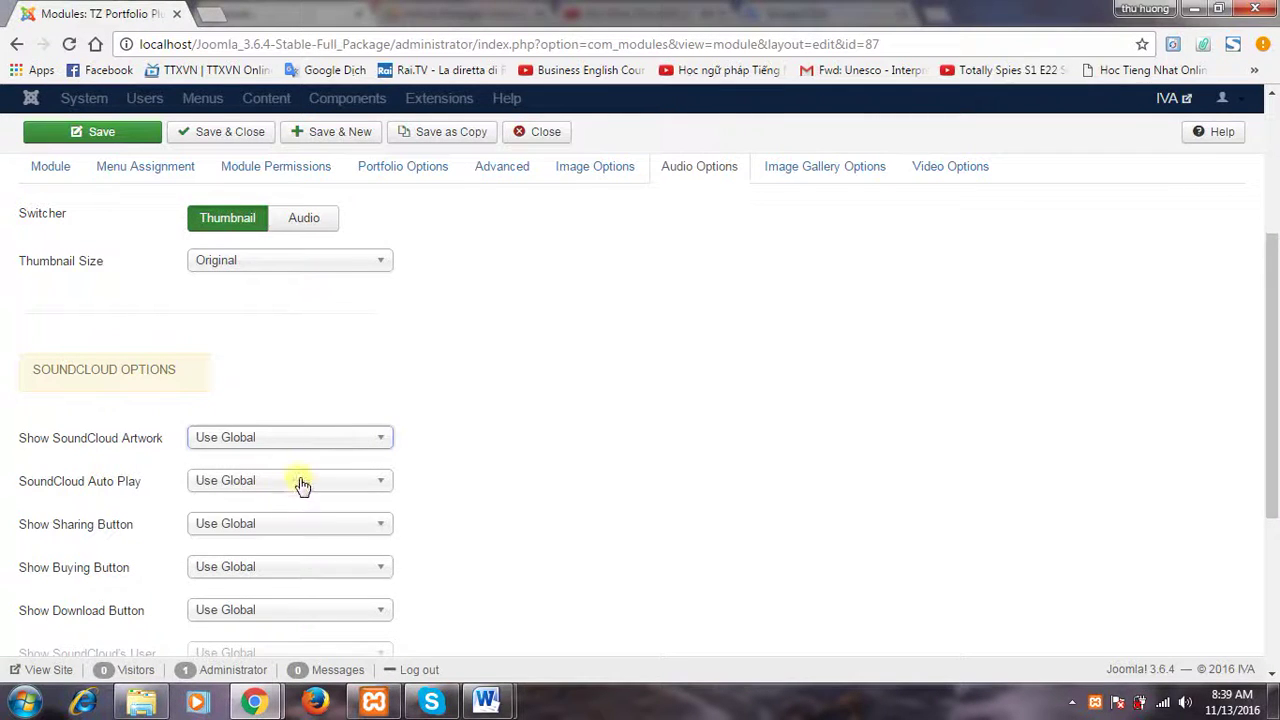
pyautogui.click(300, 485)
pyautogui.click(294, 532)
pyautogui.scroll(-1, 310, 522)
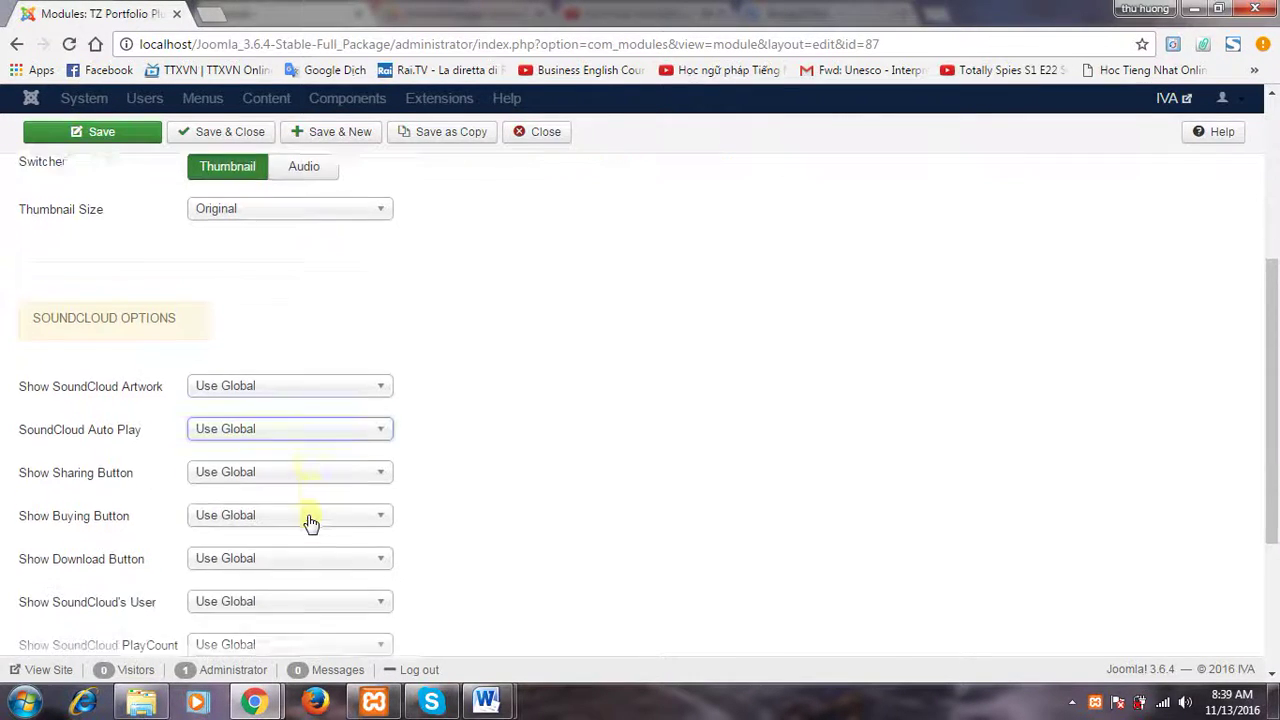
pyautogui.scroll(-2, 310, 522)
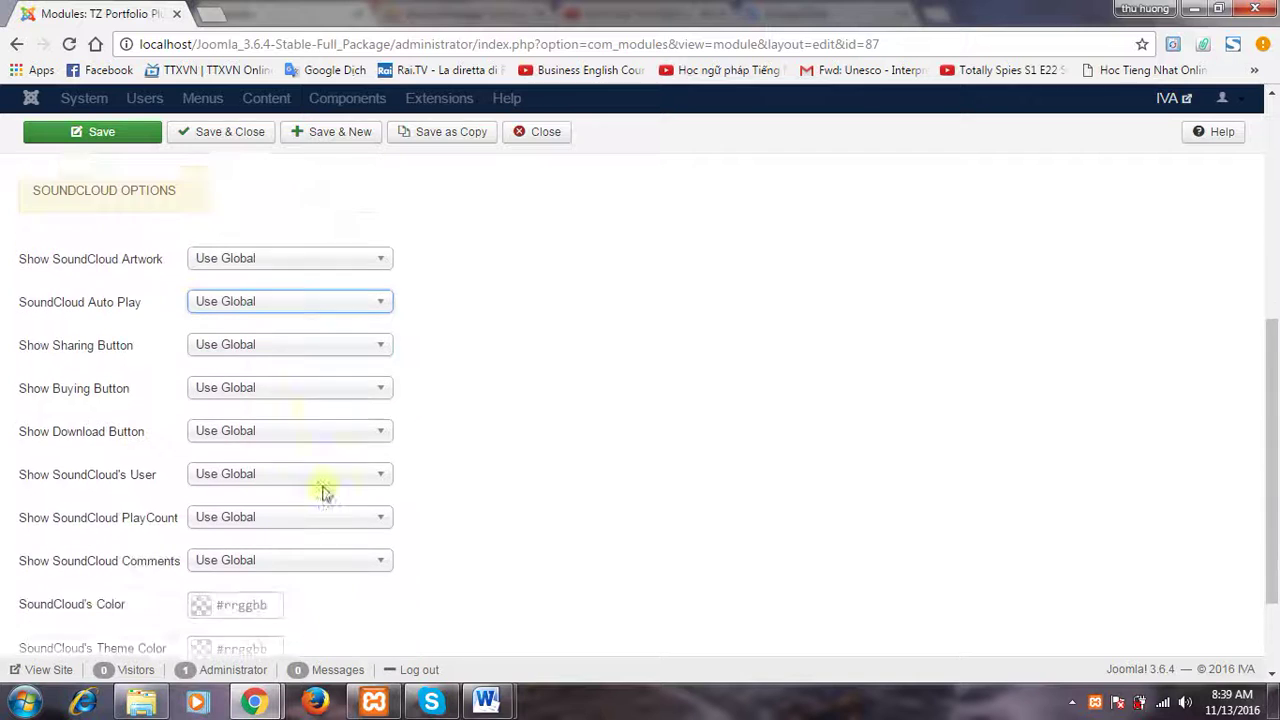
pyautogui.click(381, 349)
pyautogui.click(366, 390)
pyautogui.click(380, 380)
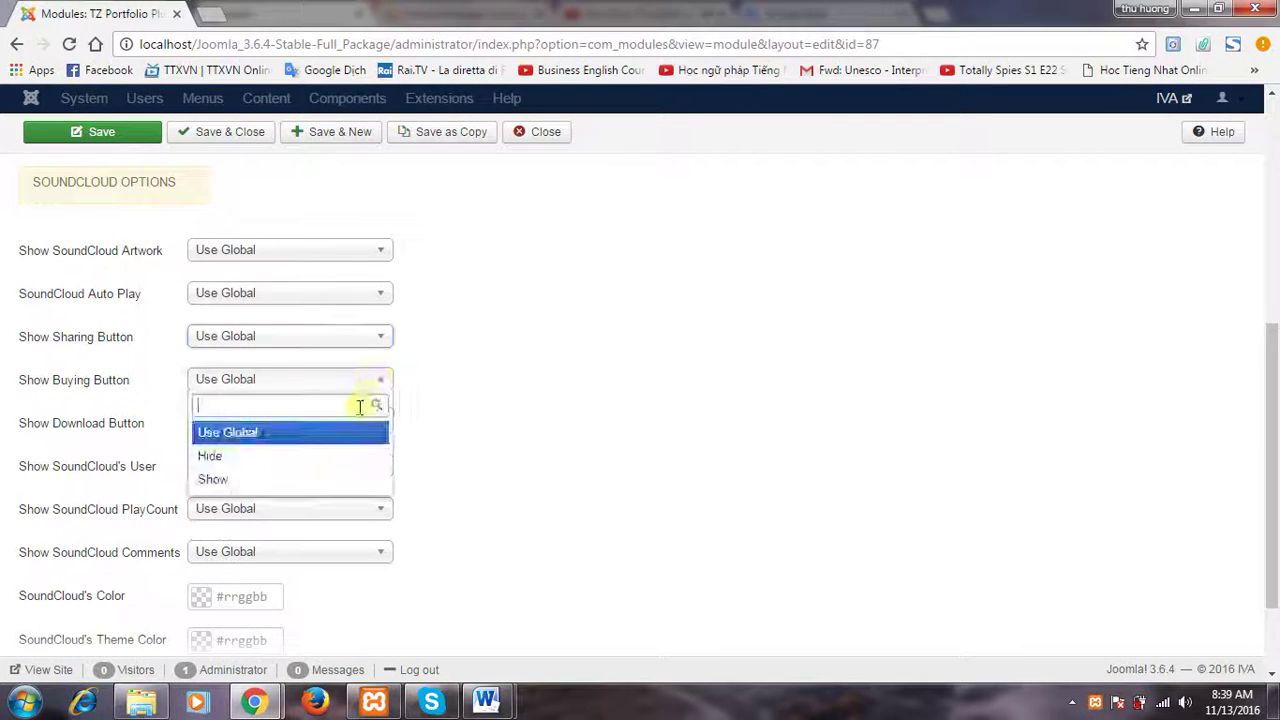
pyautogui.click(341, 438)
# - Check the choices for the SoundCloud download button, user, play count and comments, choosing Use Global for each
pyautogui.click(350, 430)
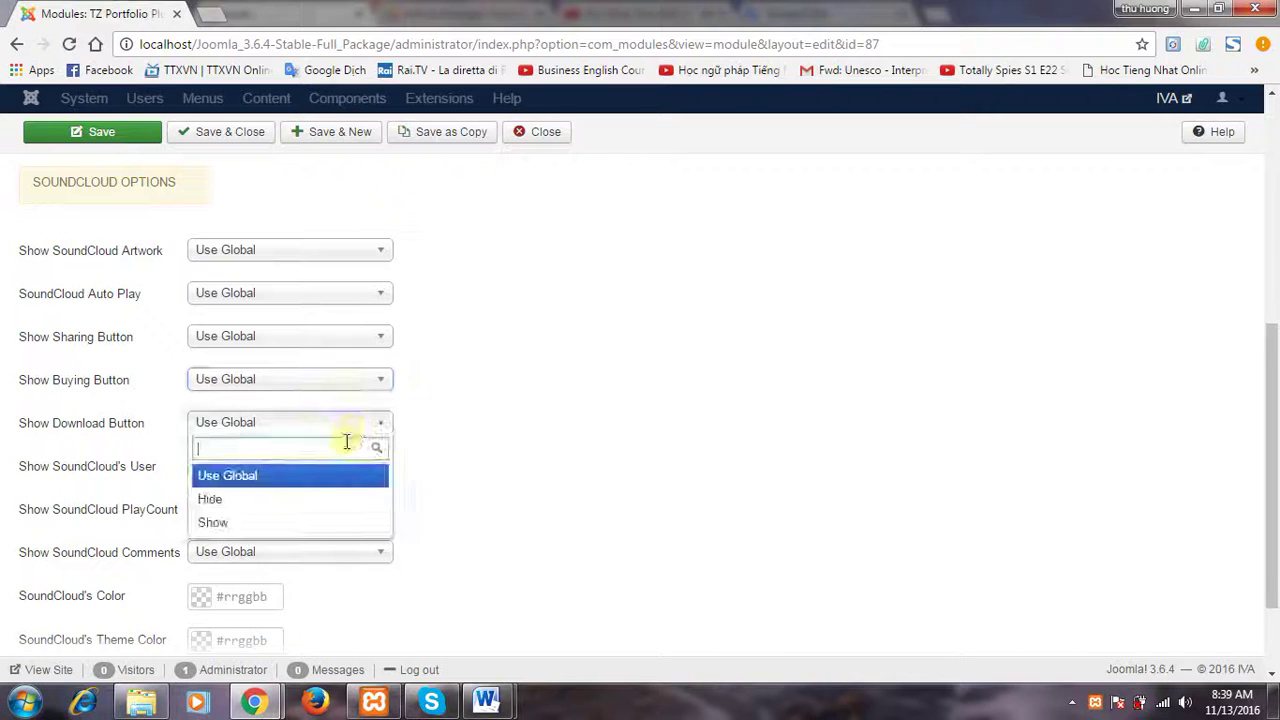
pyautogui.click(325, 480)
pyautogui.click(332, 478)
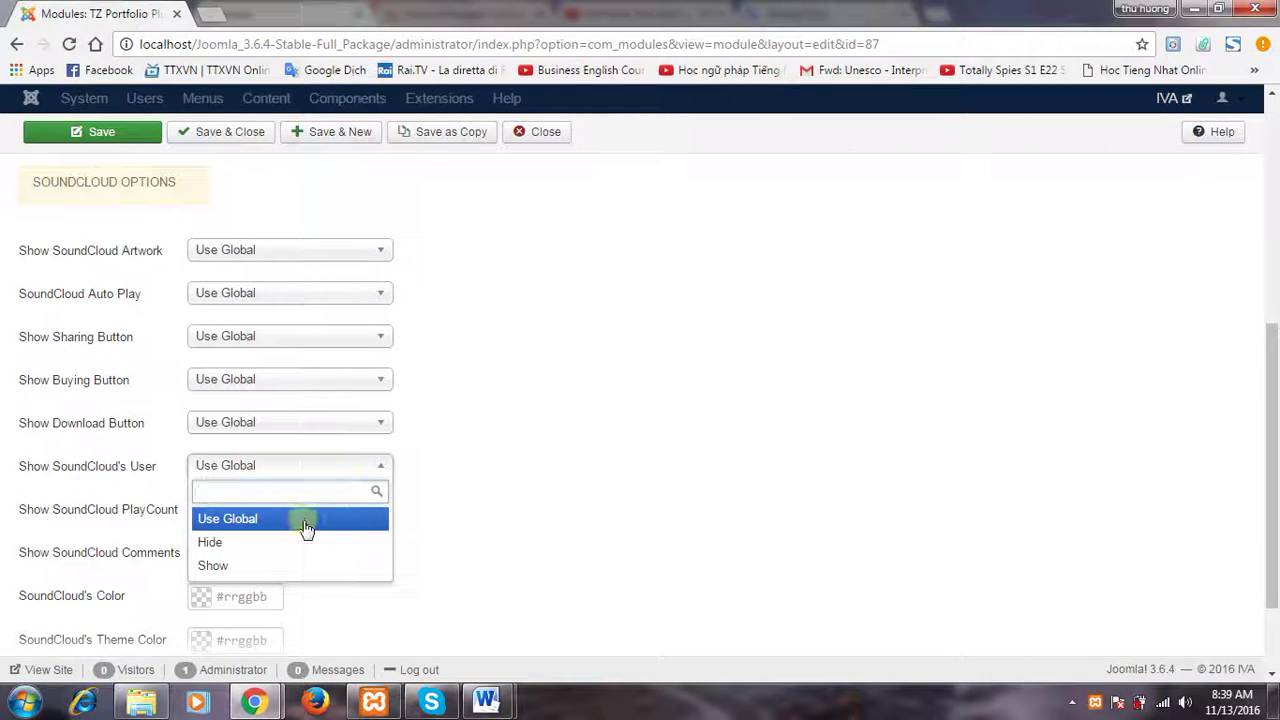
pyautogui.click(306, 519)
pyautogui.click(318, 512)
pyautogui.click(300, 556)
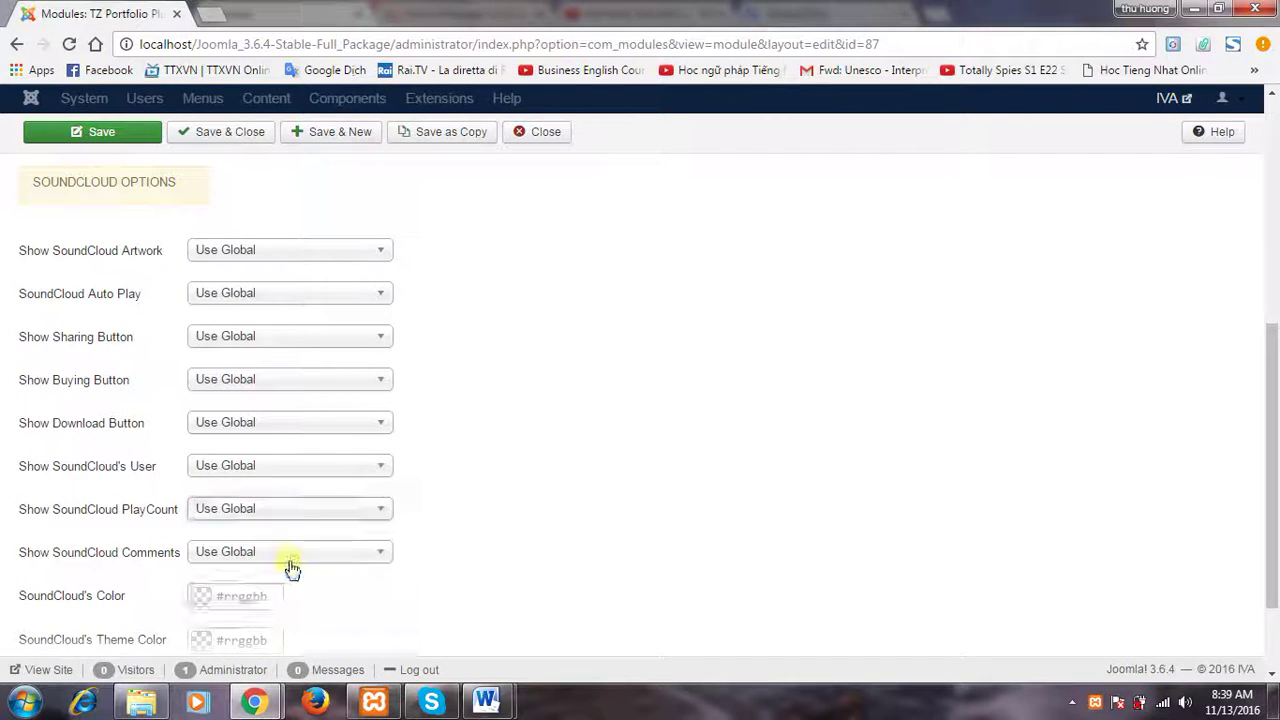
pyautogui.click(300, 550)
pyautogui.click(275, 607)
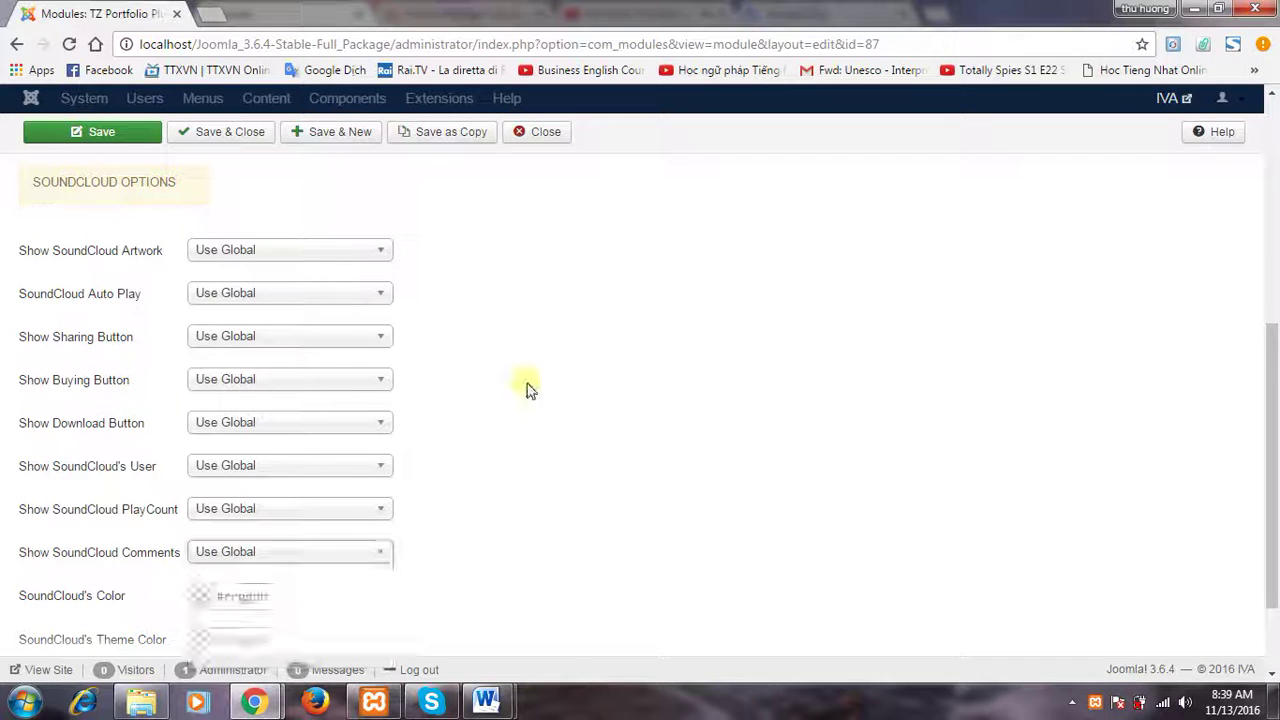
# - Check the SoundCloud color and size options, and save and close the articles module
pyautogui.scroll(-2, 529, 386)
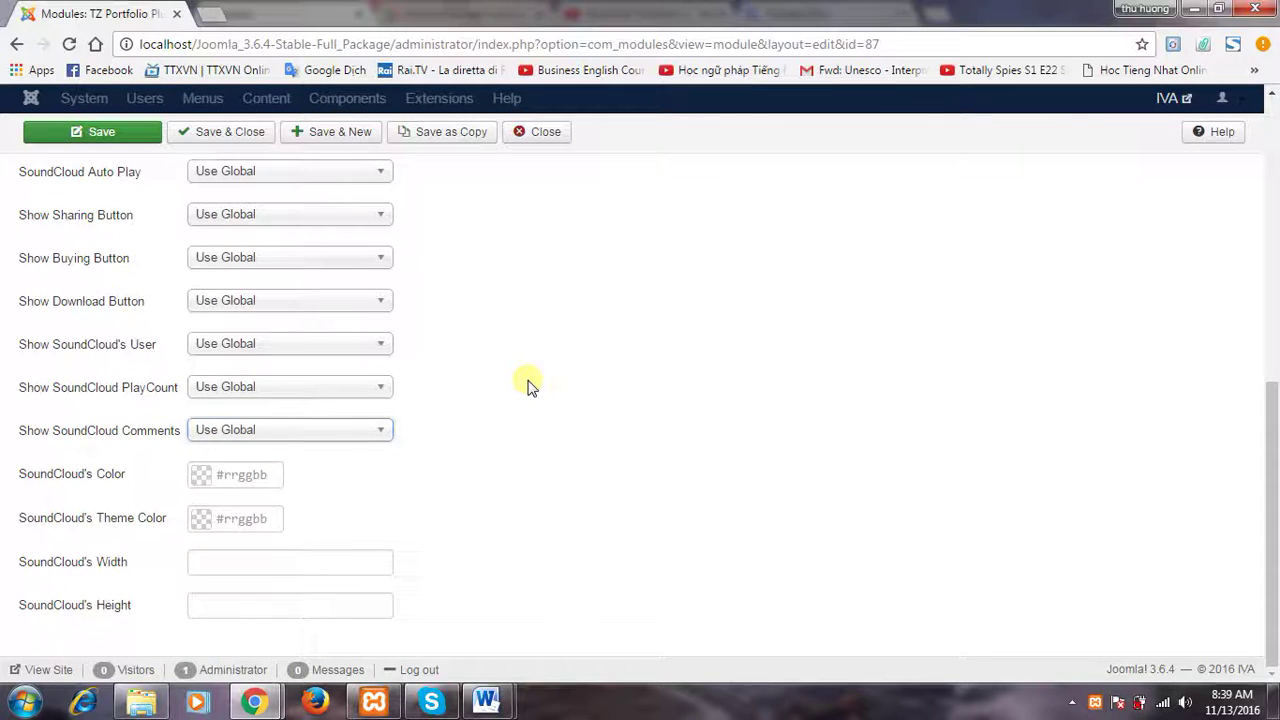
pyautogui.scroll(8, 529, 386)
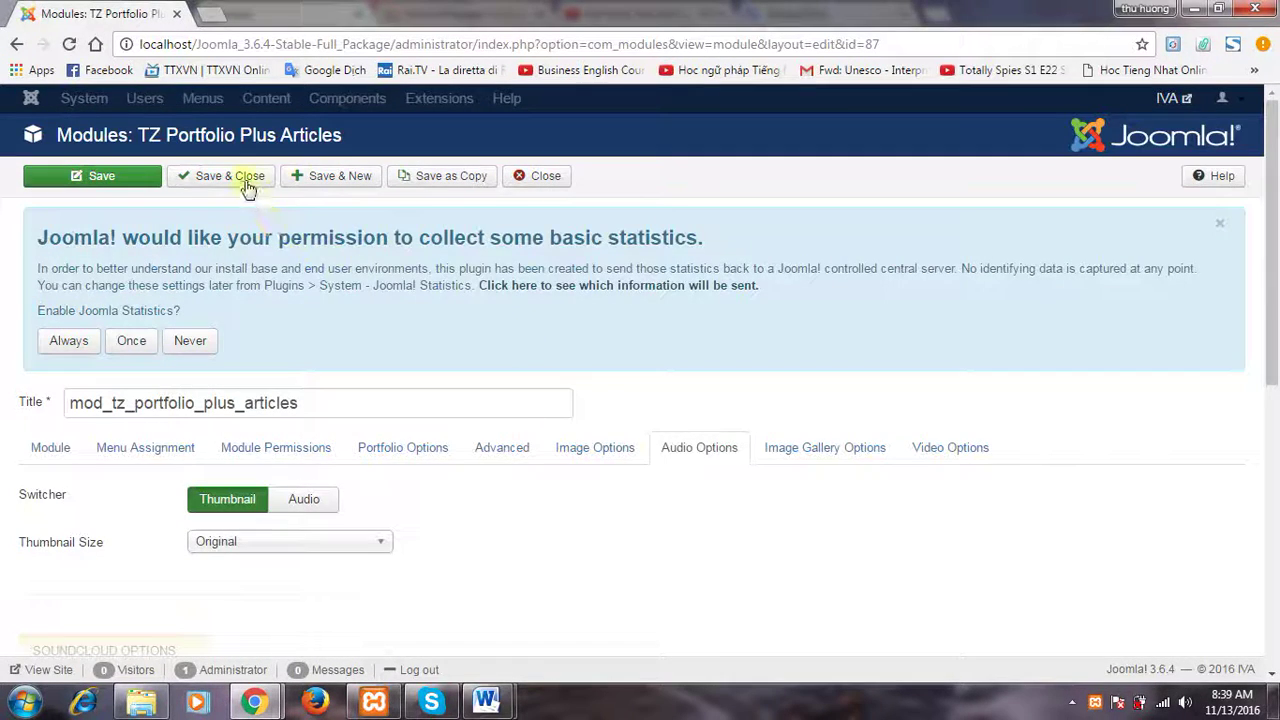
pyautogui.click(248, 188)
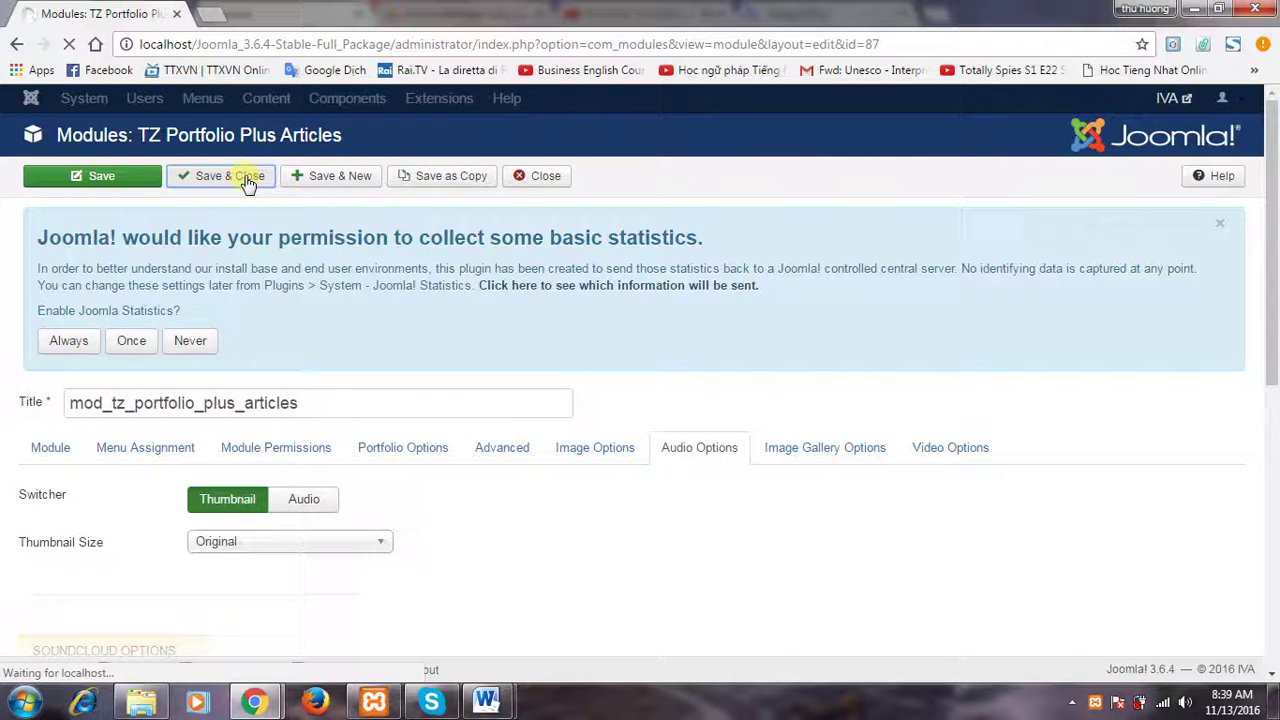
pyautogui.click(1074, 701)
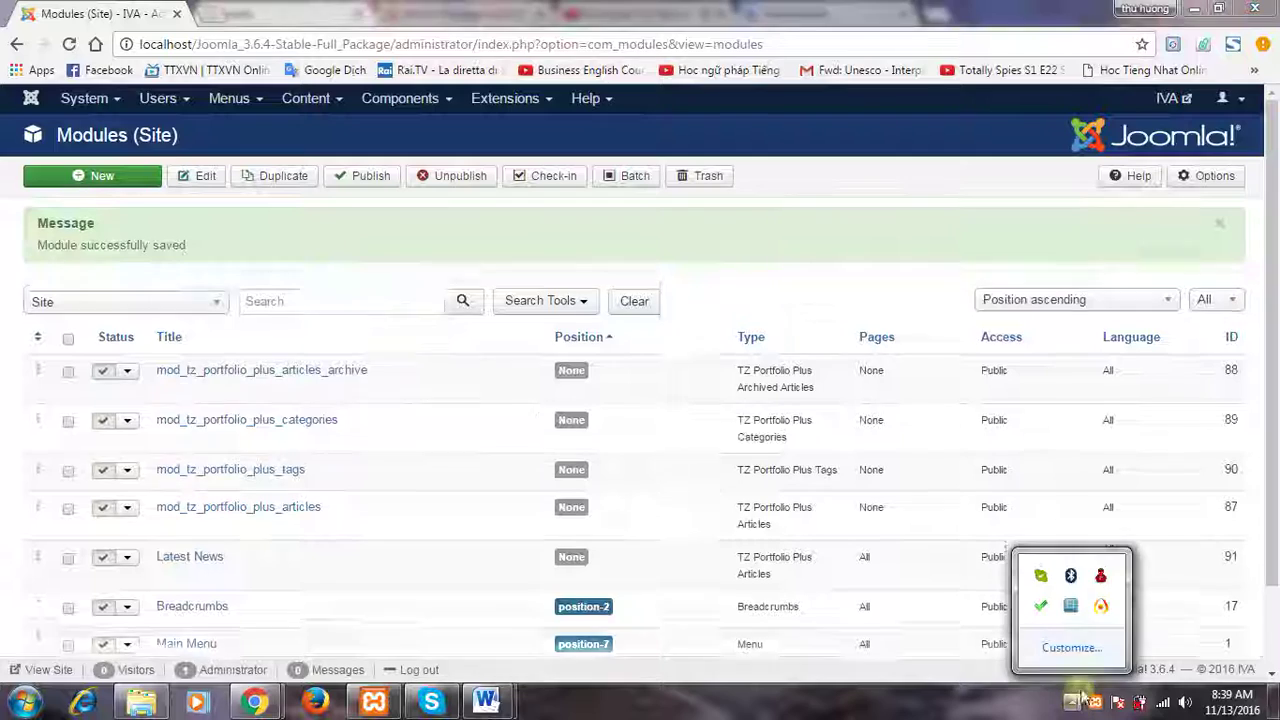
pyautogui.click(1070, 605)
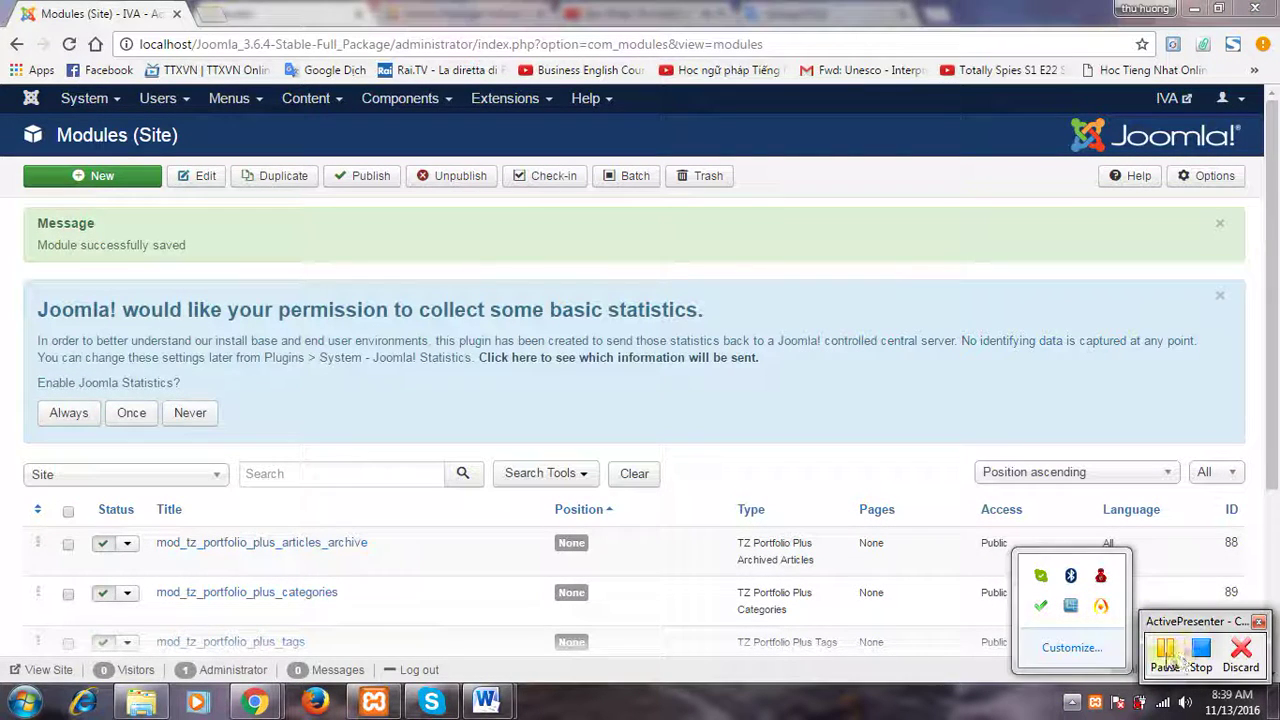